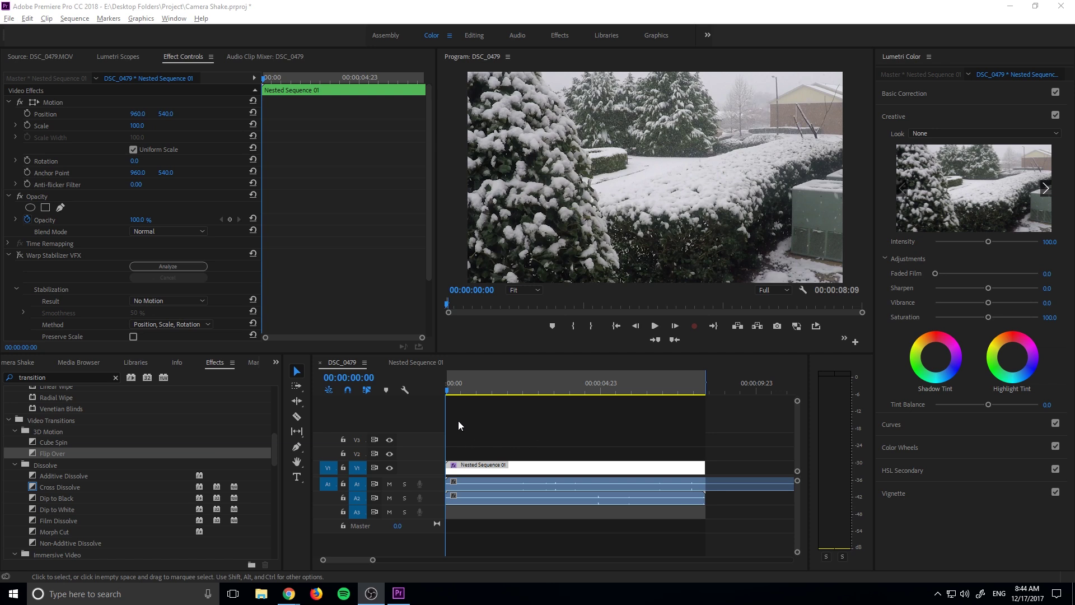
- Play the Nested Sequence 01 clip to 00:00:07:15, then select its video and audio clips
left_click_drag(452, 390, 433, 379)
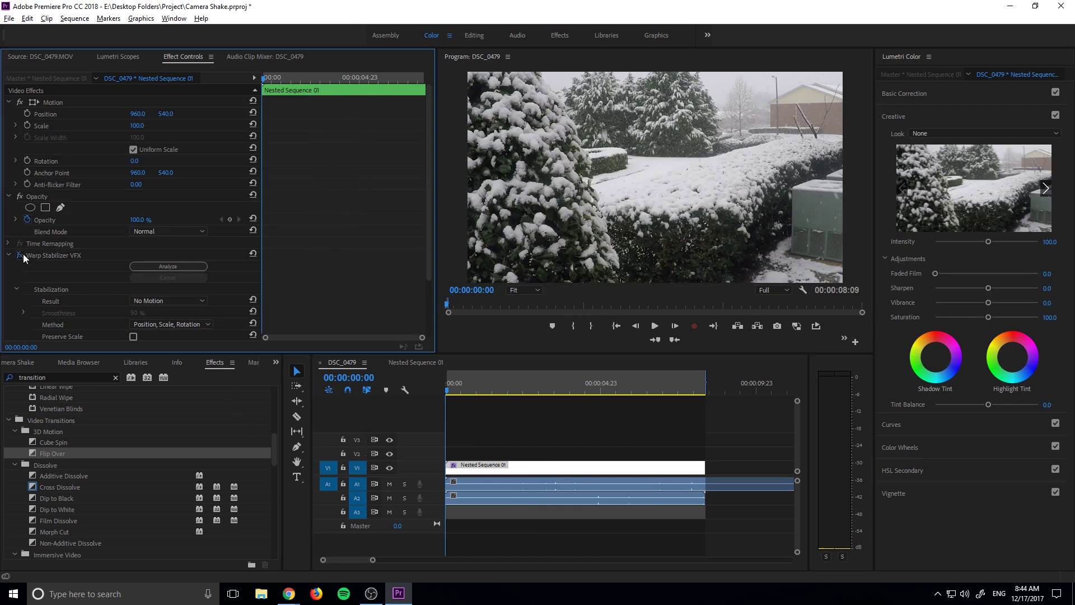
left_click(495, 417)
key("space")
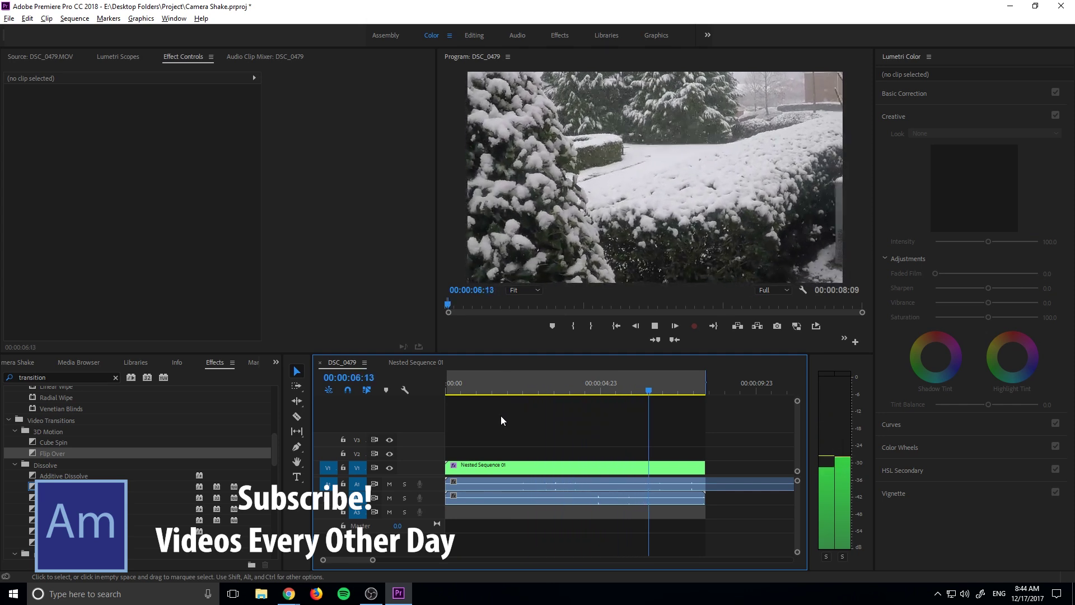
key("space")
key("d")
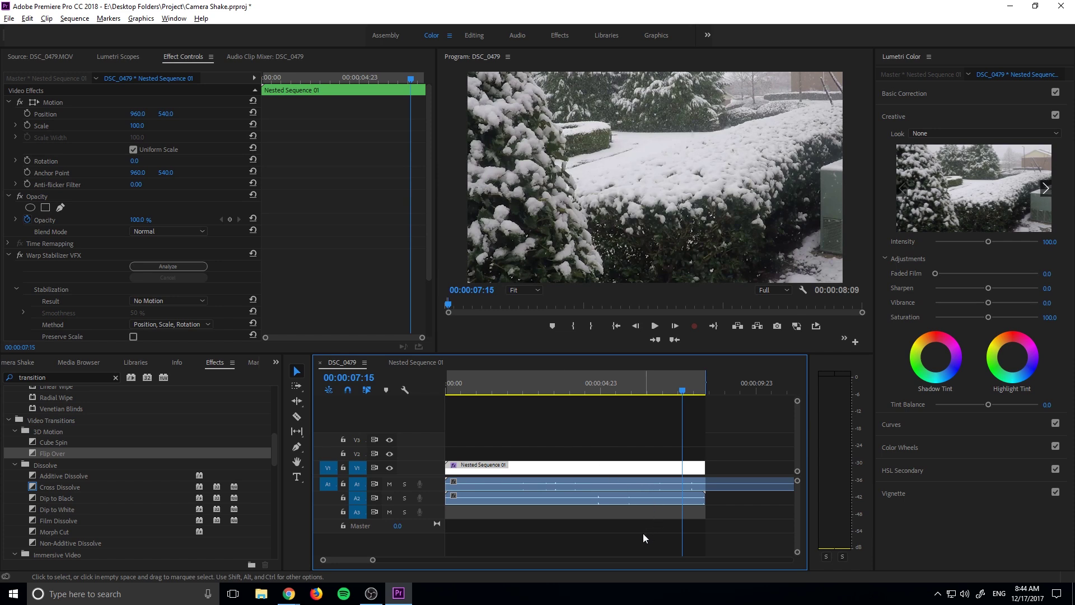
left_click_drag(549, 542, 445, 445)
- Delete the selected nested clips and close the Nested Sequence 01 timeline
key("Delete")
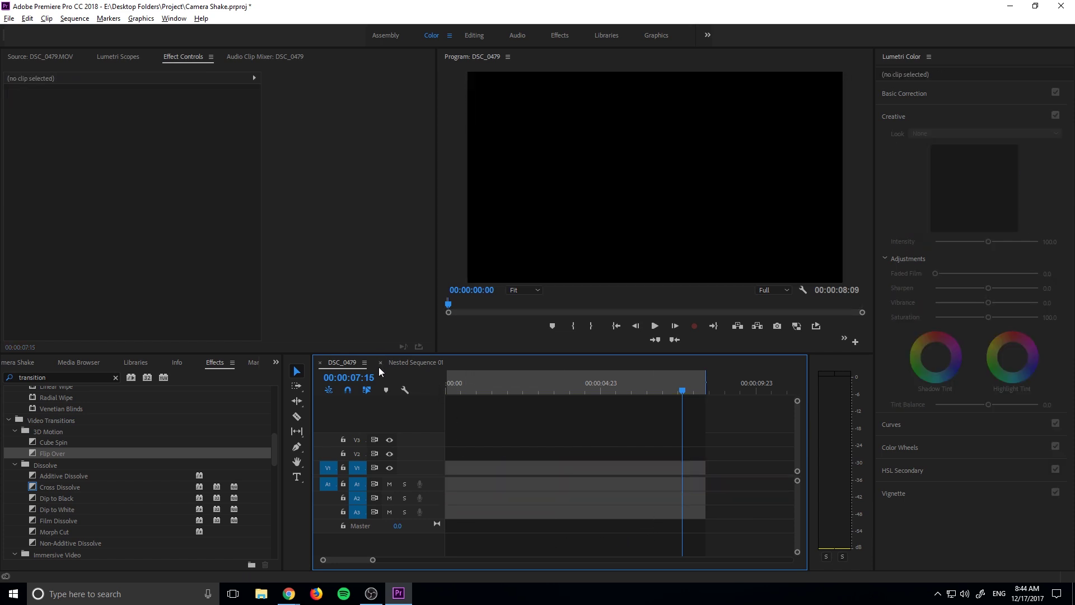
left_click(380, 362)
scroll(91, 429, "up", 2)
left_click(25, 363)
- Add Alabama Snow.mp4 to DSC_0479, change the sequence to match the clip, and preview it
left_click(57, 433)
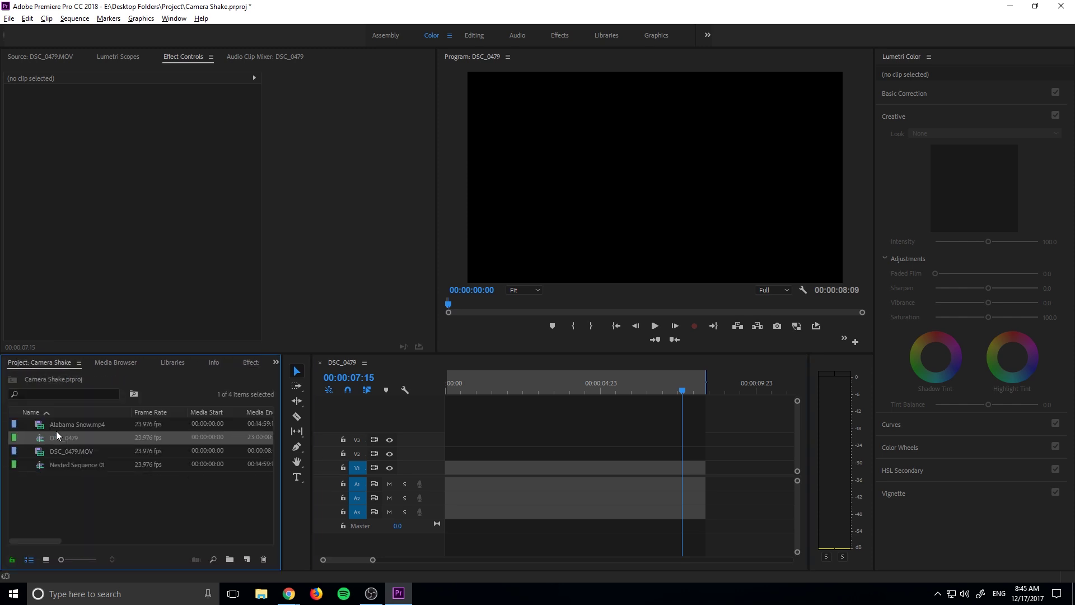
left_click_drag(72, 425, 436, 472)
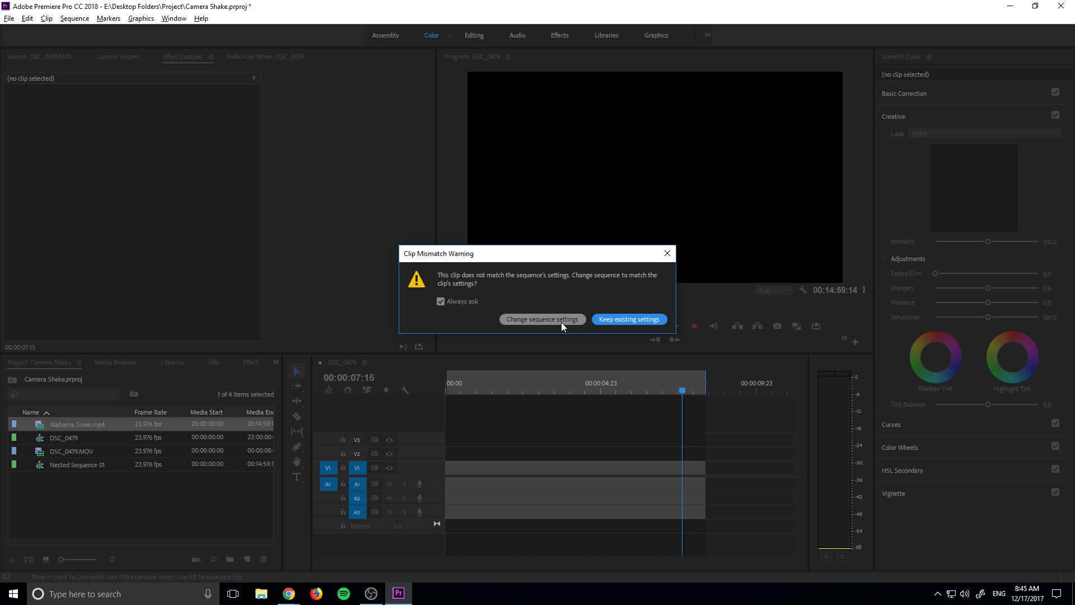
left_click(540, 320)
left_click_drag(673, 388, 569, 386)
left_click_drag(493, 368, 439, 377)
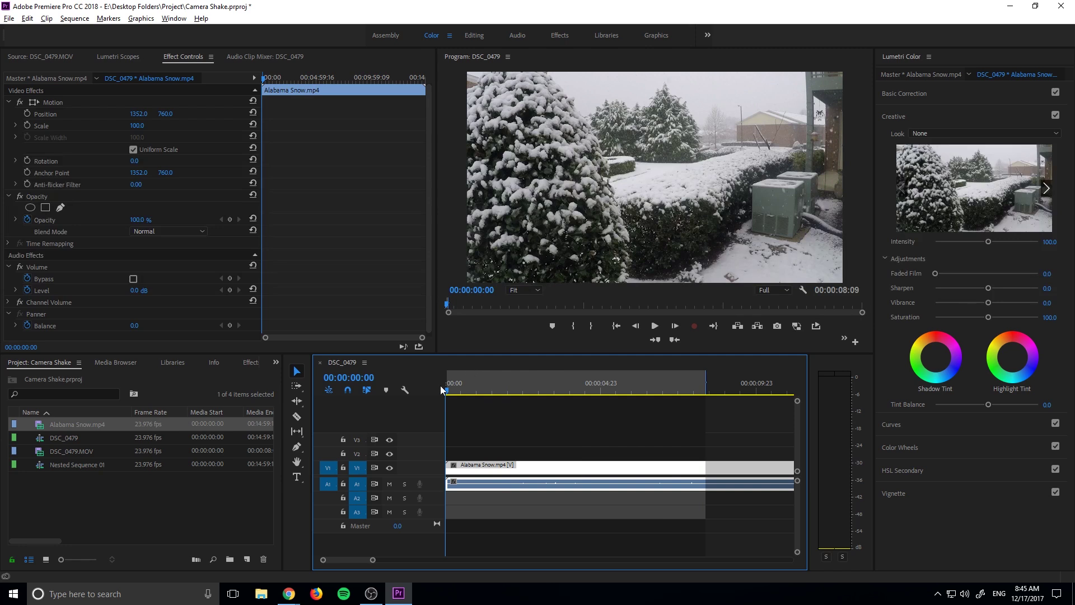
- Select DSC_0479.MOV in the Project panel, dismissing the Import dialog without importing
left_click(103, 438)
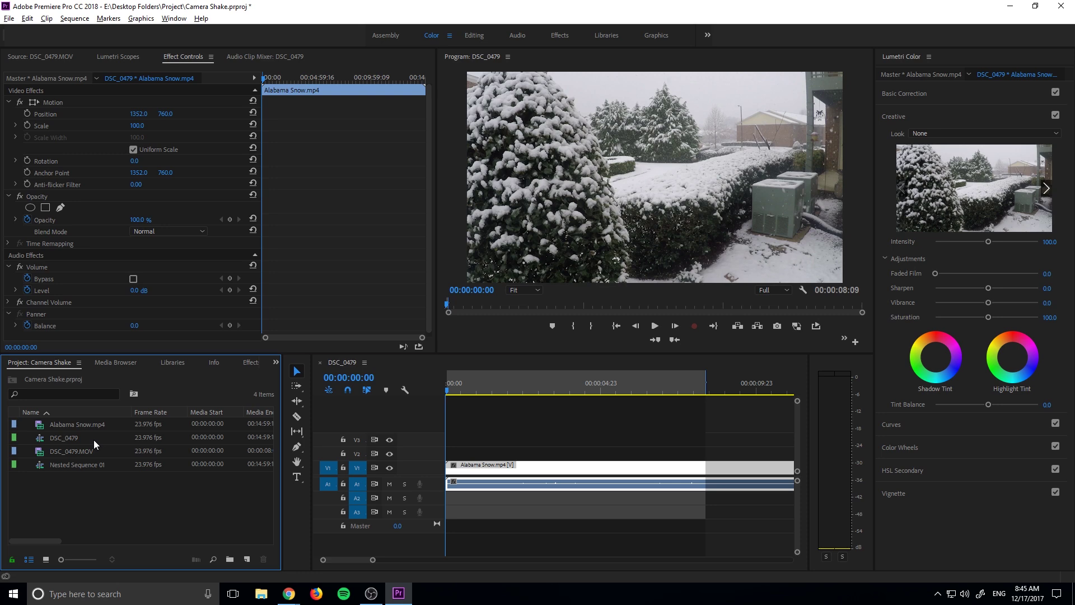
left_click(93, 439)
key("ctrl+i")
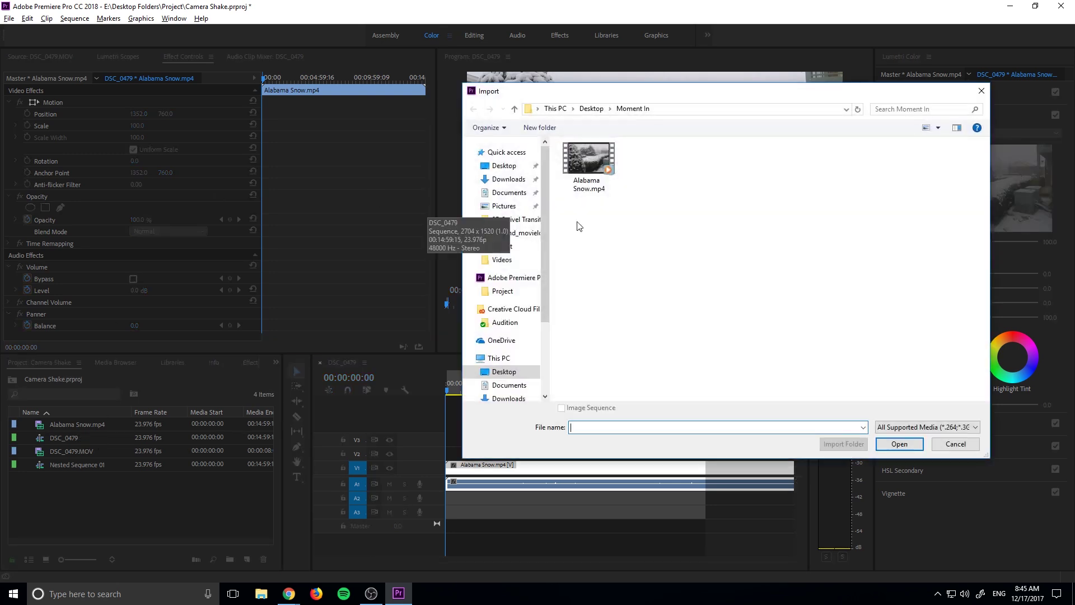
key("Escape")
left_click(95, 452)
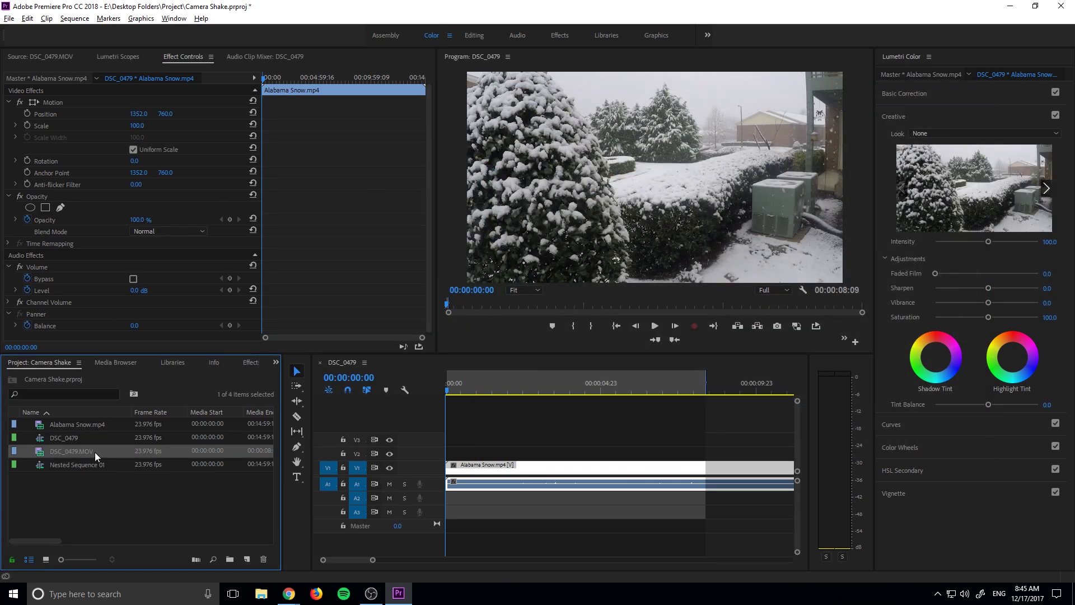
key("ctrl+i")
left_click(962, 446)
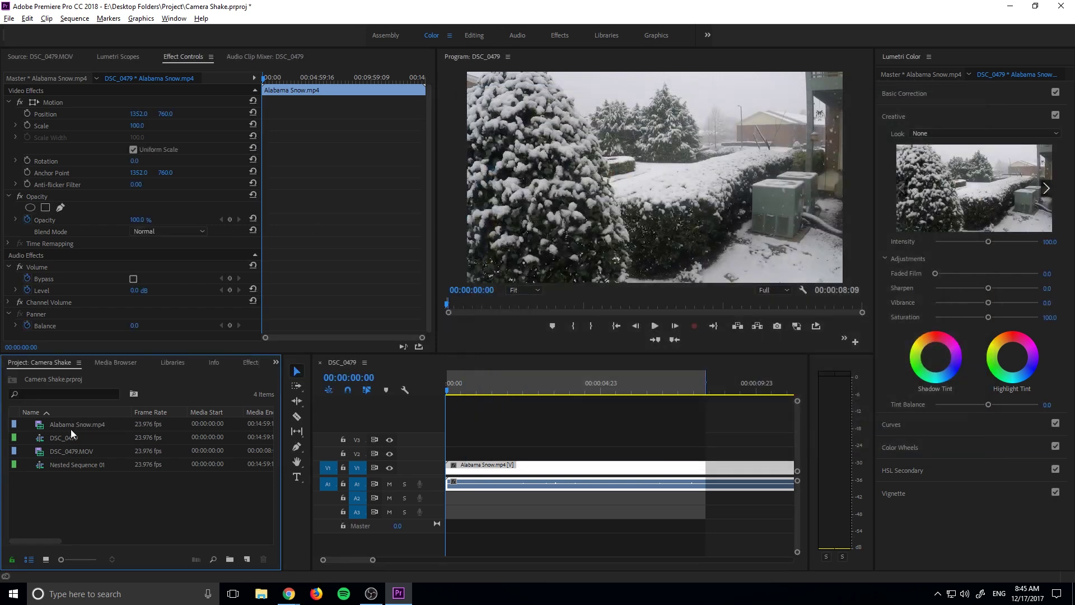
- Load DSC_0479.MOV in the Source monitor and play its preview from near the start
double_click(45, 451)
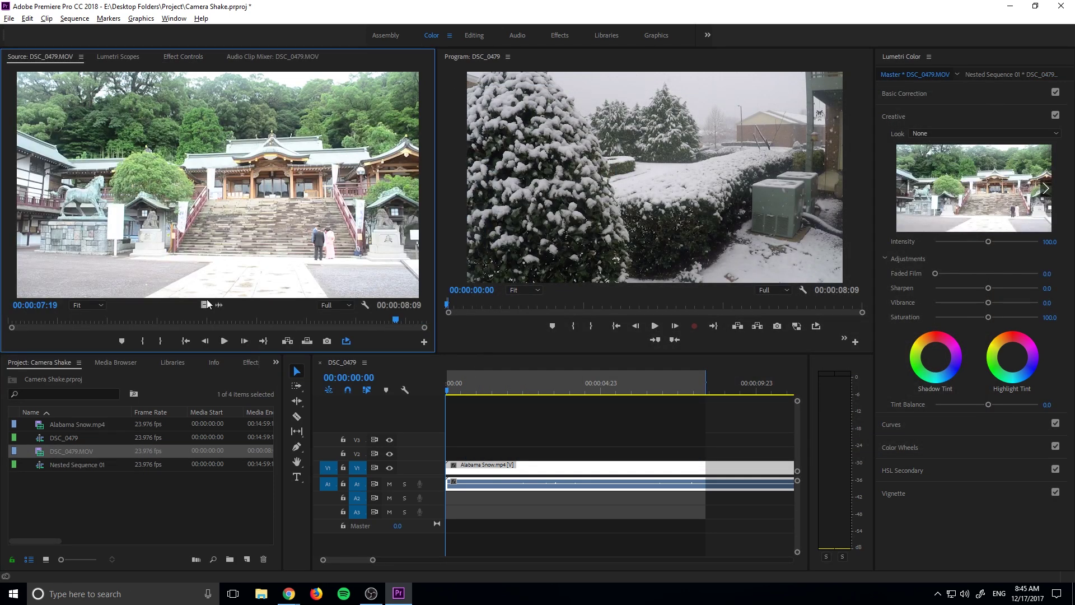
left_click_drag(13, 323, 71, 325)
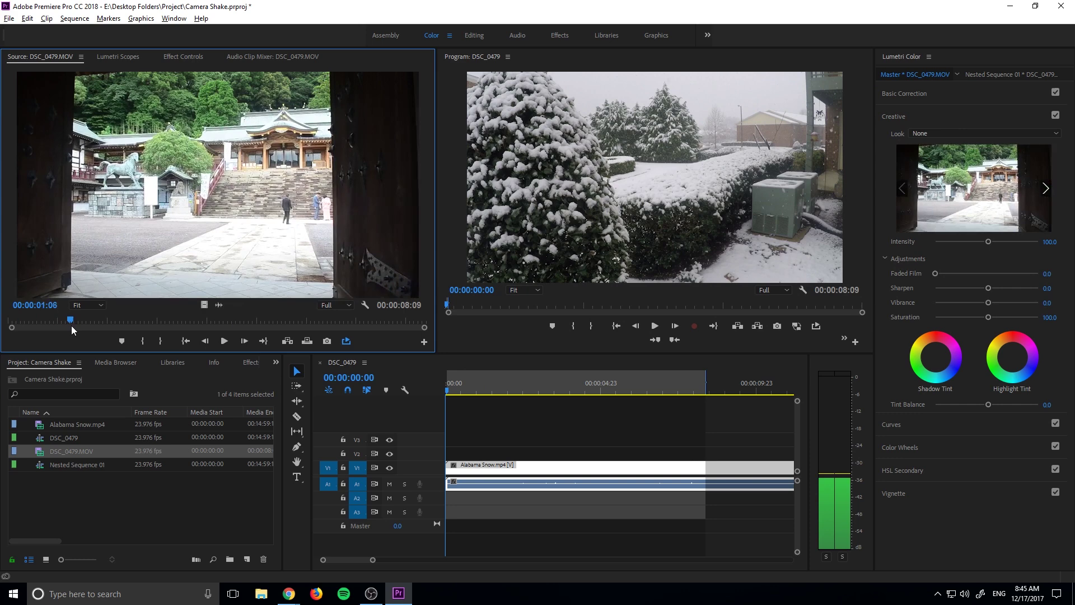
left_click(227, 344)
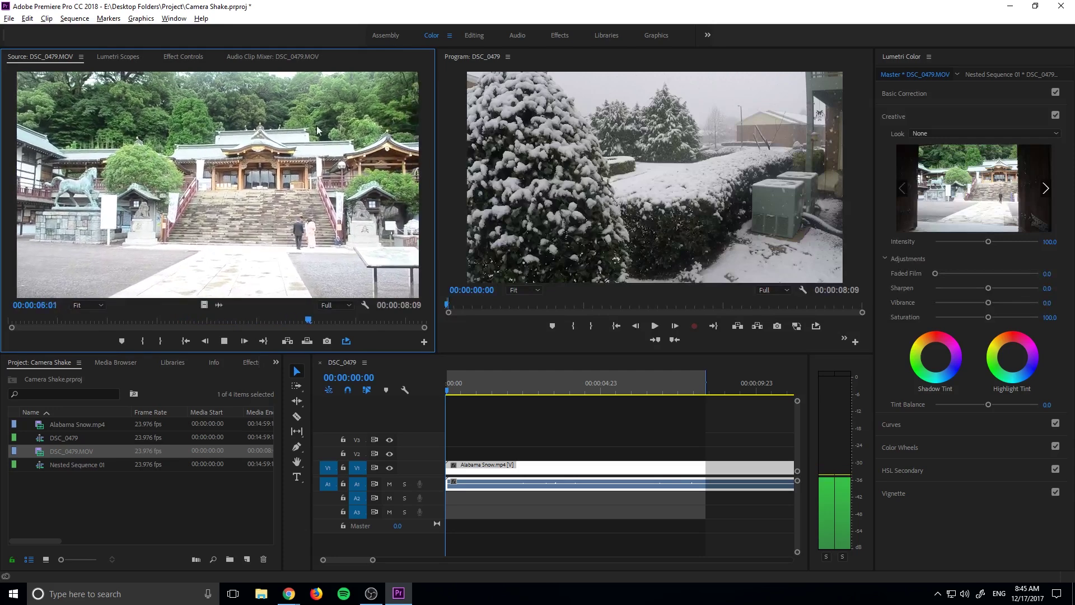
key("space")
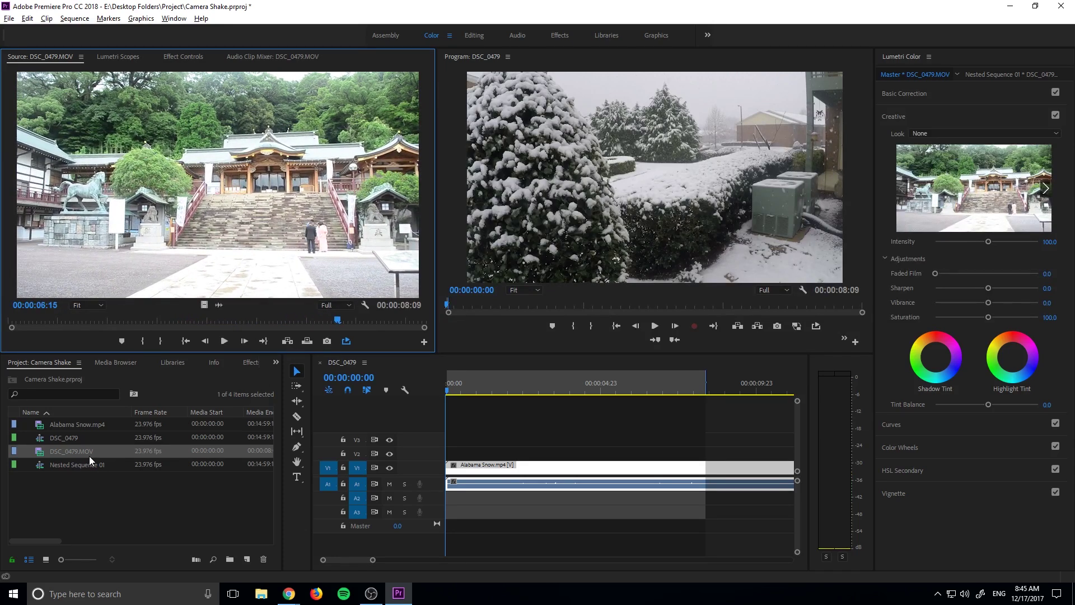
- Place DSC_0479.MOV on V2 and delete the snow clip past its end
left_click_drag(89, 455, 451, 453)
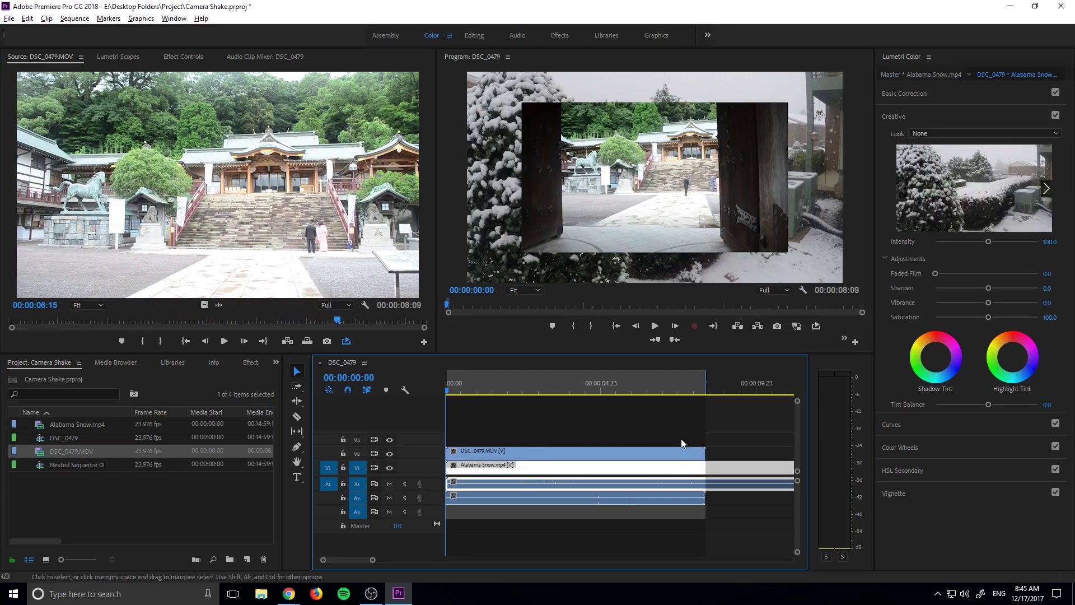
left_click(708, 475)
left_click(709, 470)
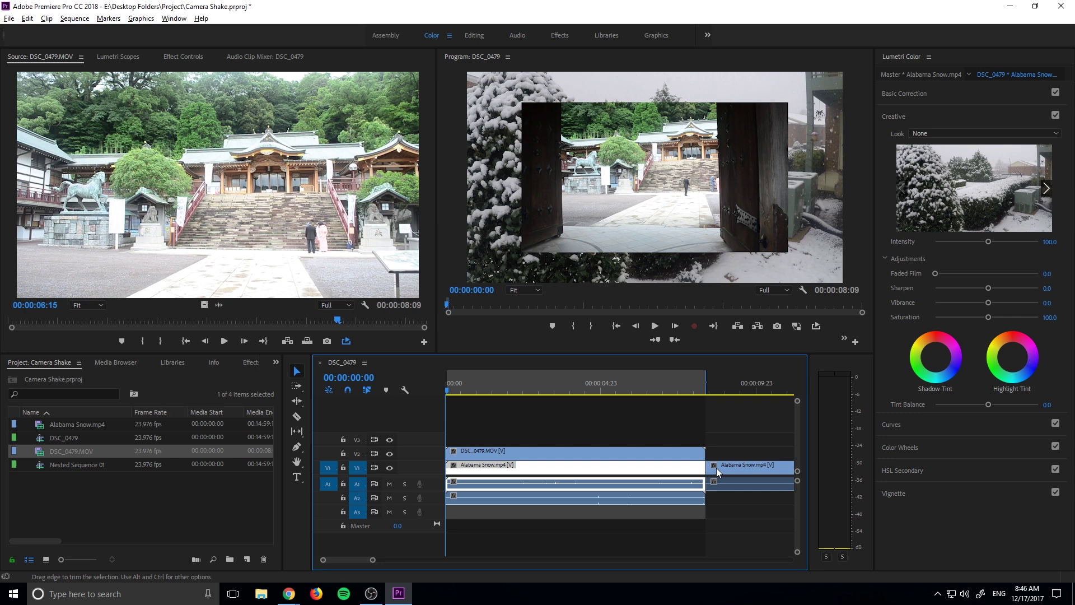
left_click(722, 468)
key("Delete")
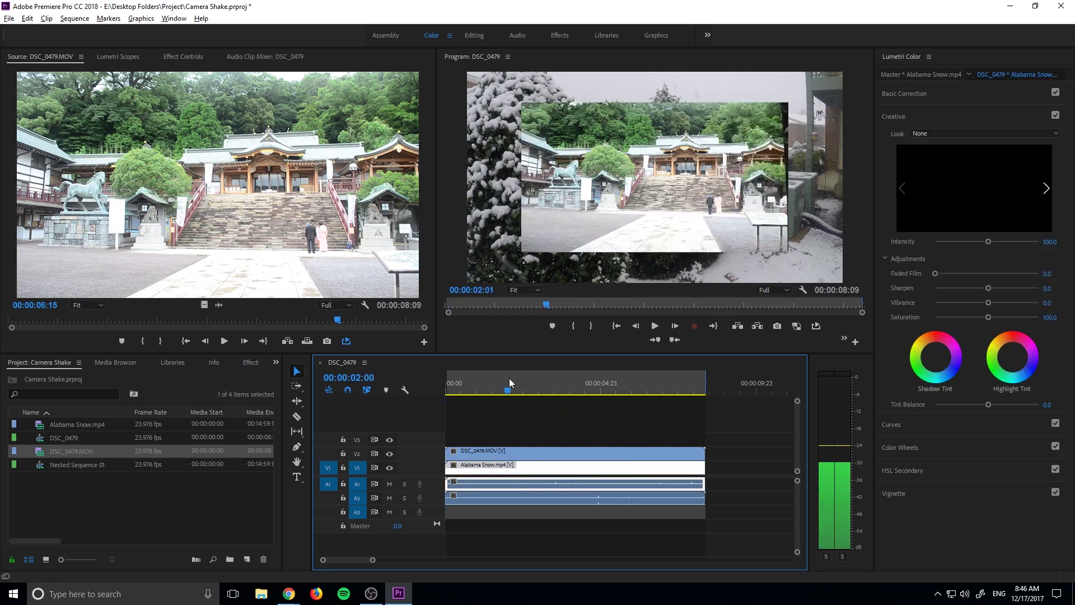
left_click_drag(448, 386, 543, 381)
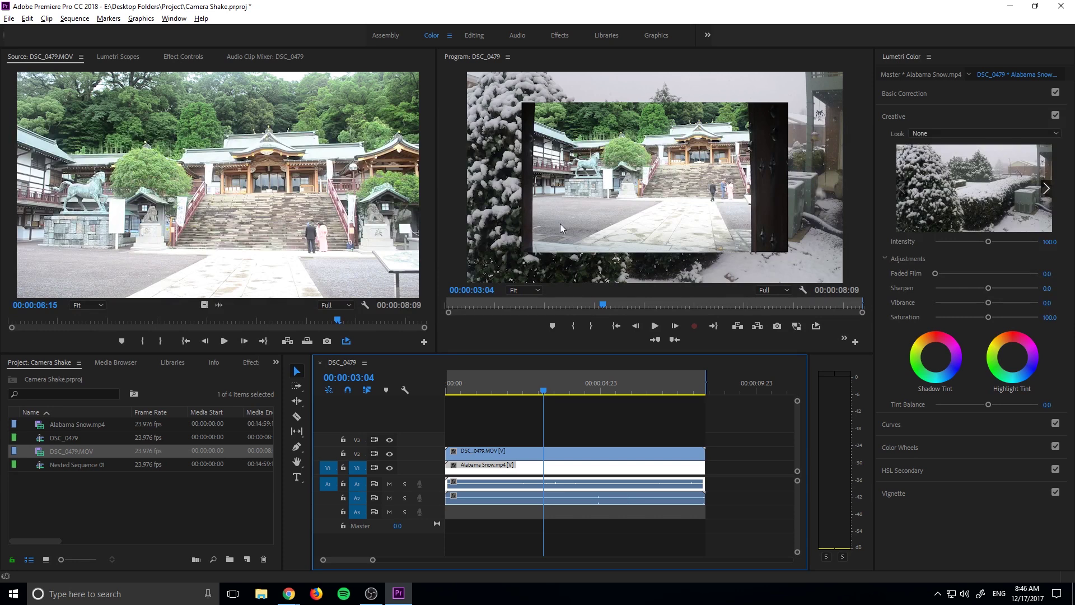
- Set the temple clip's Scale to 143 in Effect Controls
left_click(528, 457)
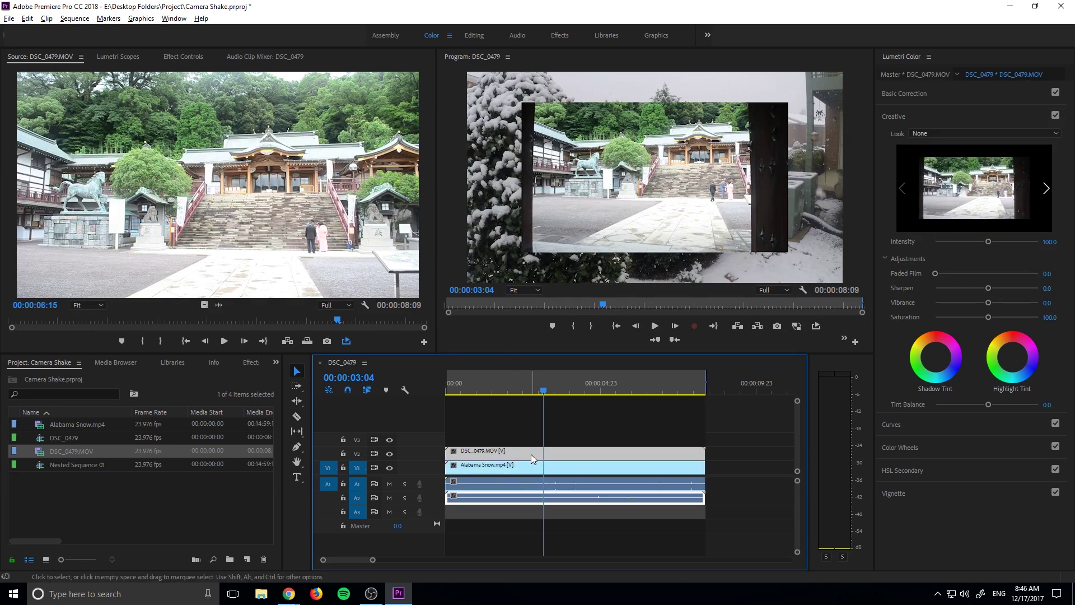
left_click(173, 57)
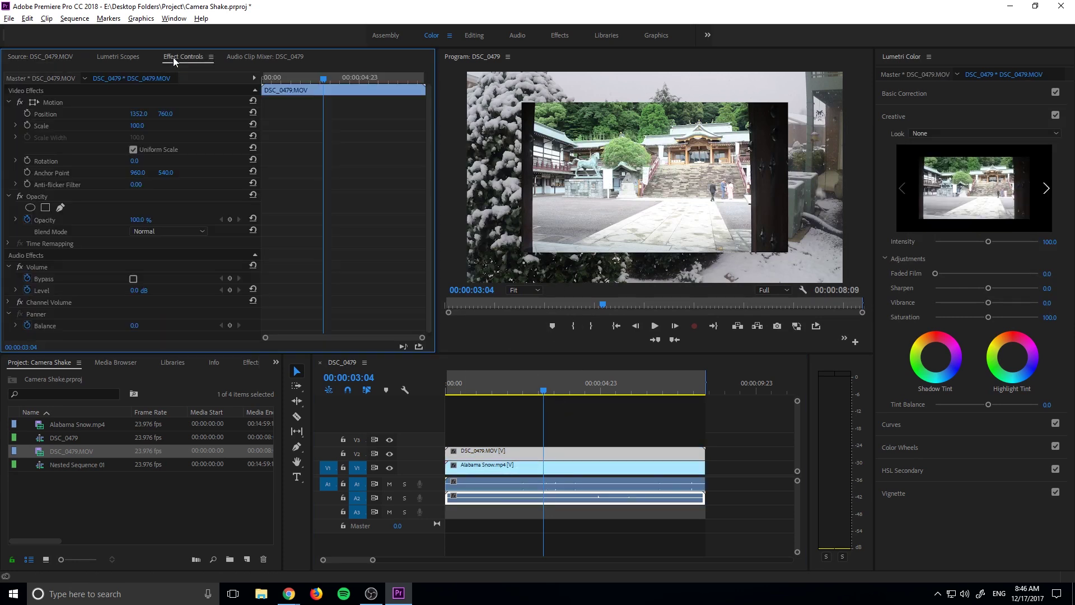
left_click_drag(143, 128, 166, 127)
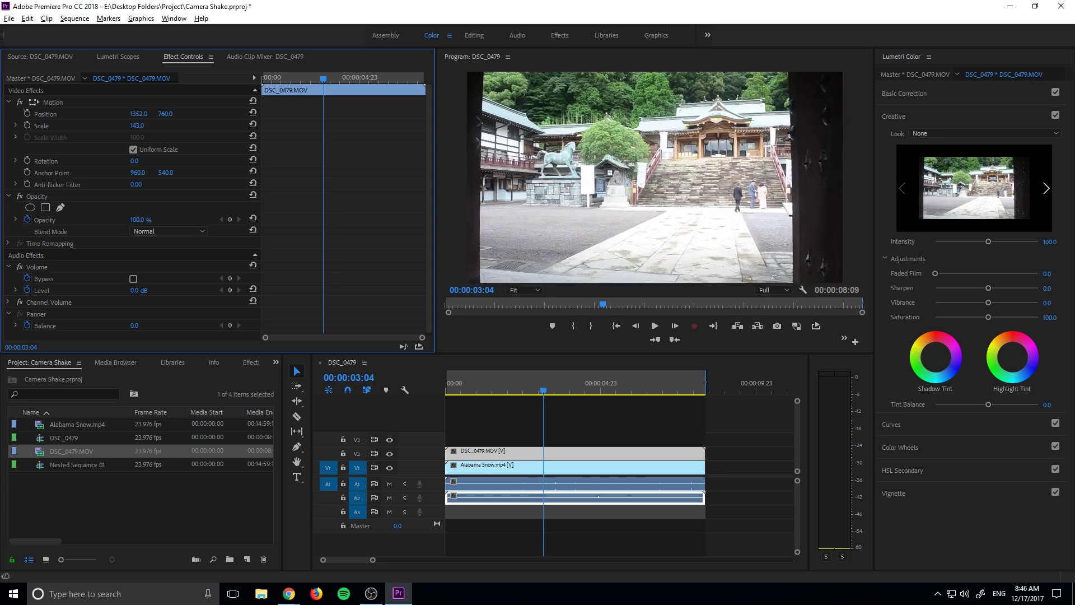
left_click_drag(539, 383, 418, 377)
left_click(492, 428)
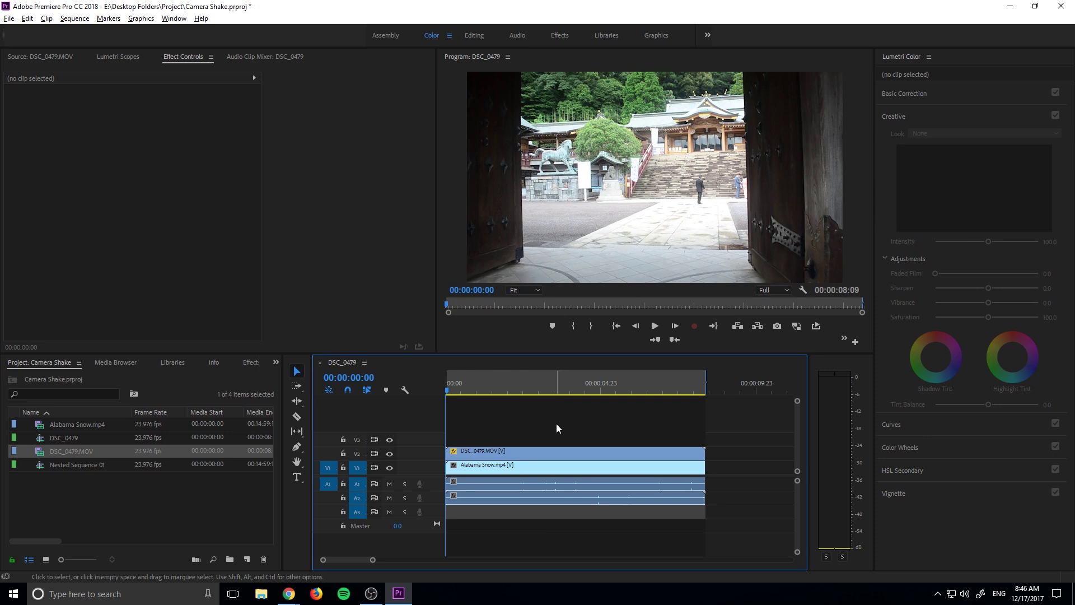
- Select the temple and snow clips and nest them as 'Camera shaike'
left_click_drag(602, 419, 546, 534)
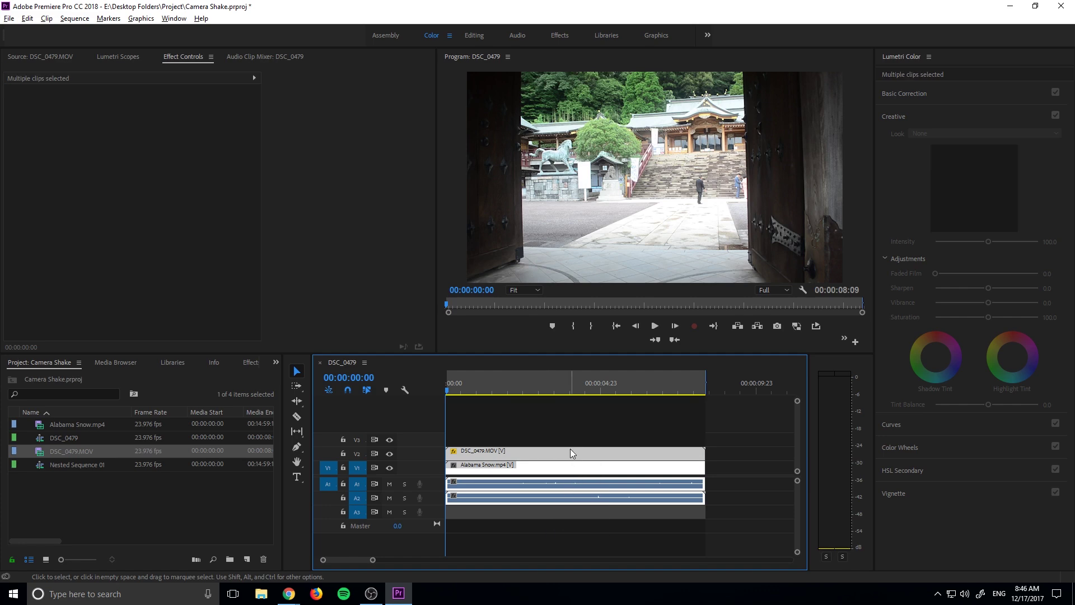
right_click(567, 457)
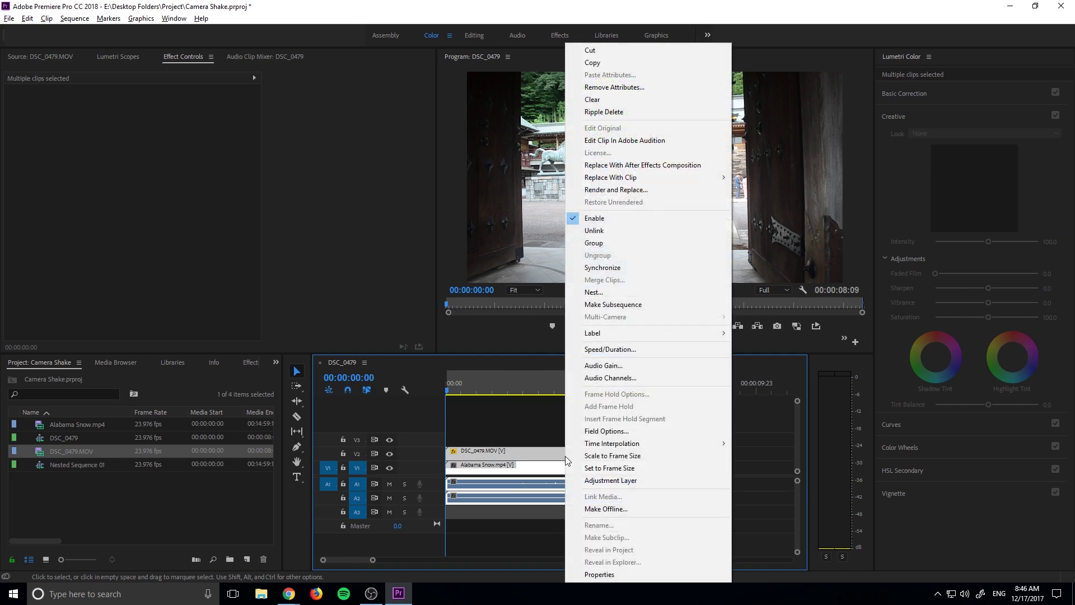
left_click(612, 292)
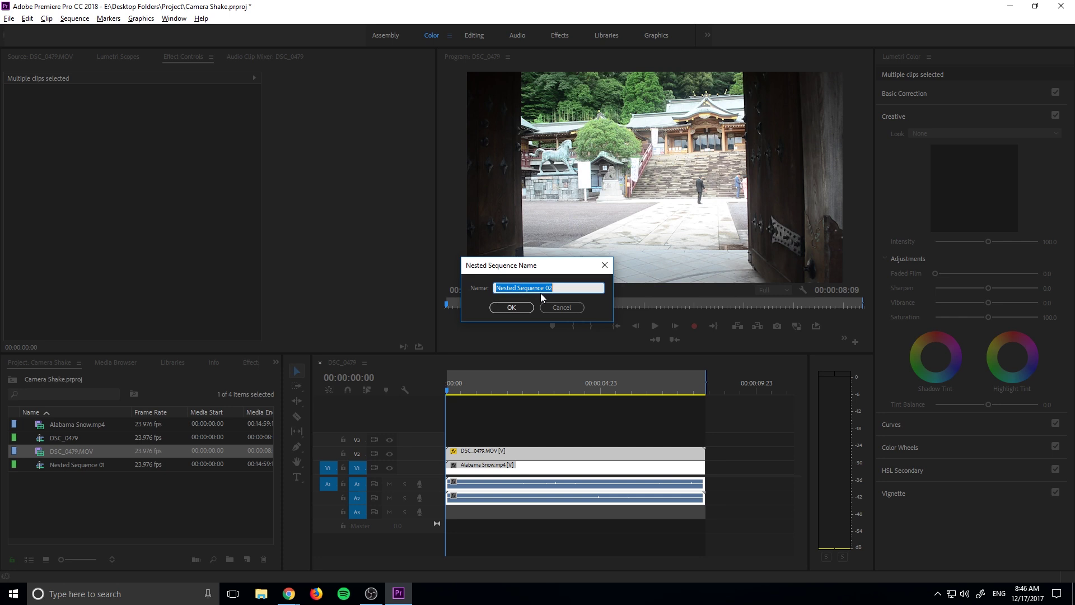
type("CAmera shaike")
left_click(511, 307)
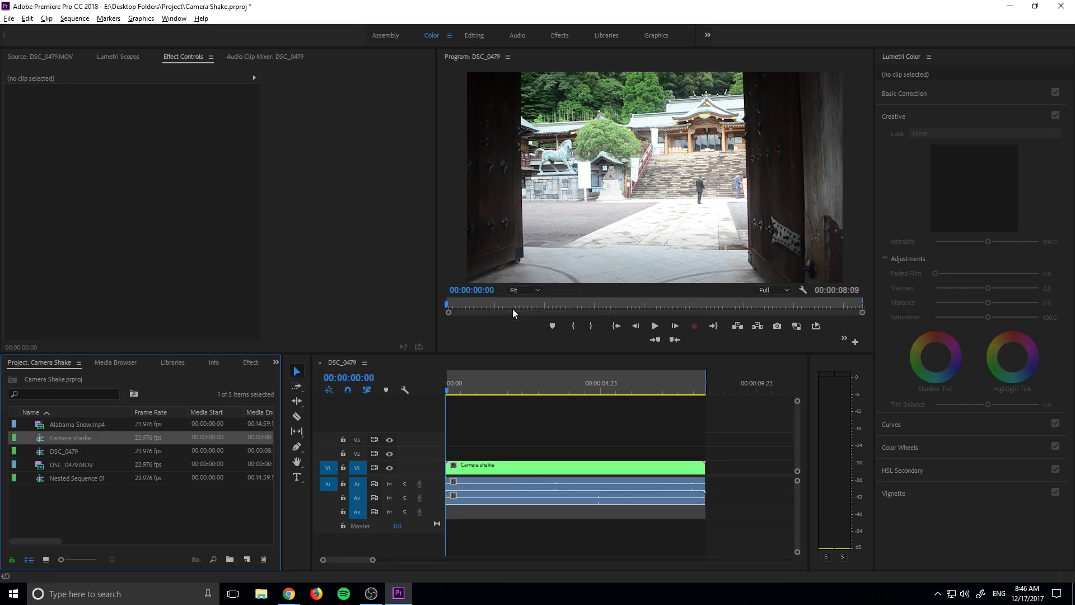
left_click(568, 462)
- Scrub the Camera shaike clip and briefly open its nested sequence before returning to DSC_0479
left_click_drag(473, 384, 446, 399)
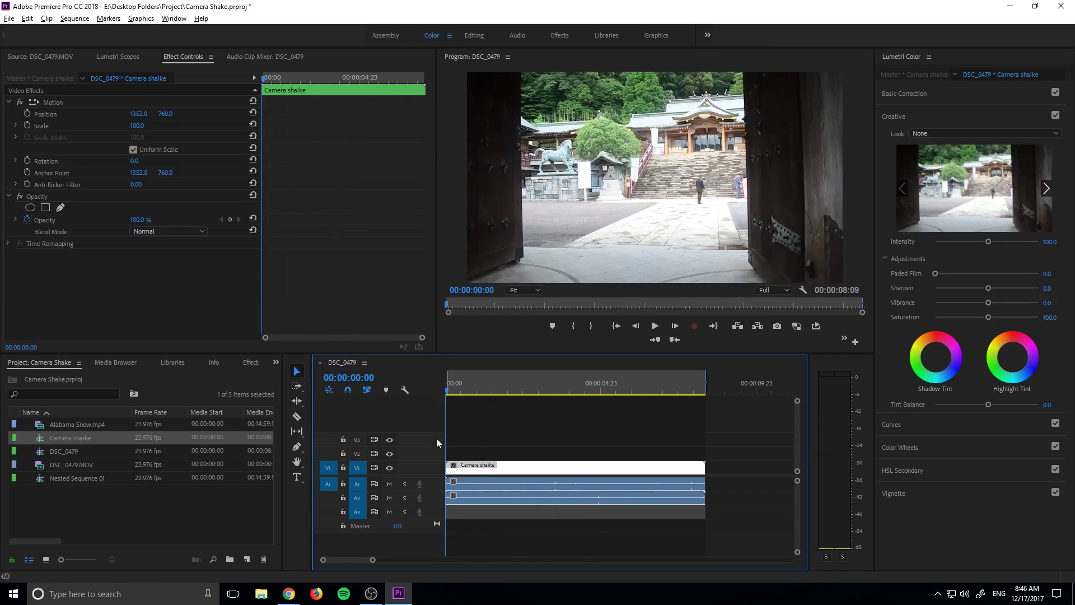
double_click(474, 466)
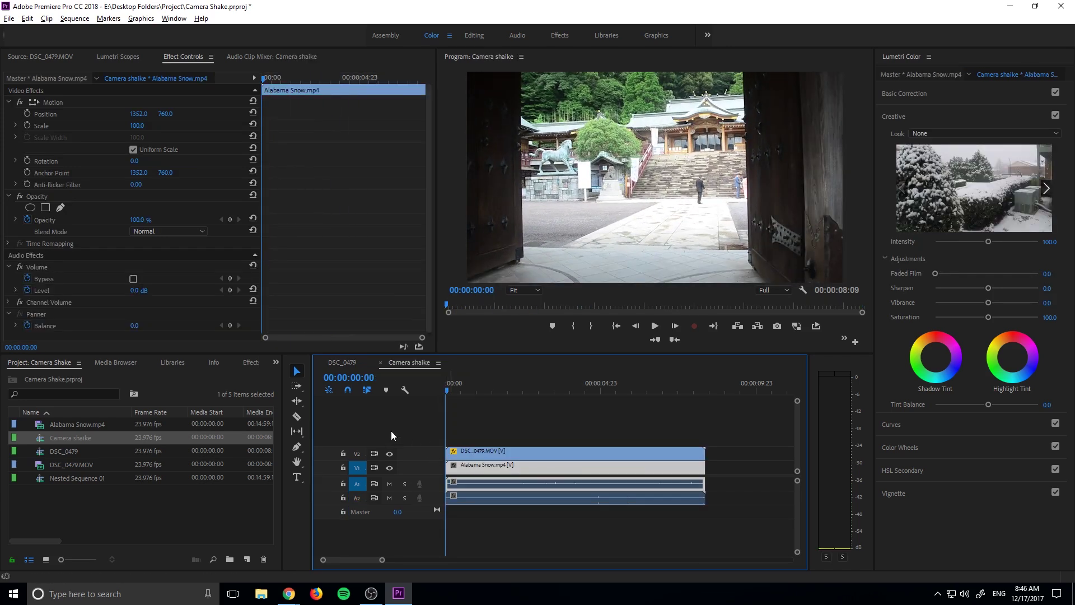
left_click(345, 361)
- Search 'warp s' in Effects and drag Warp Stabilizer VFX onto the Camera shaike clip
left_click(277, 365)
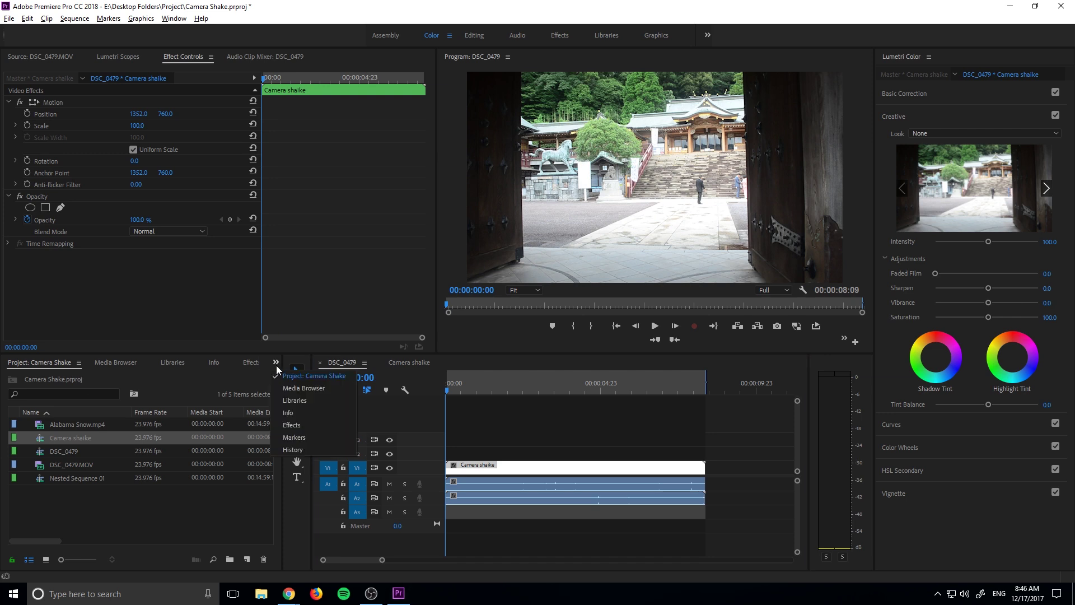
left_click(304, 429)
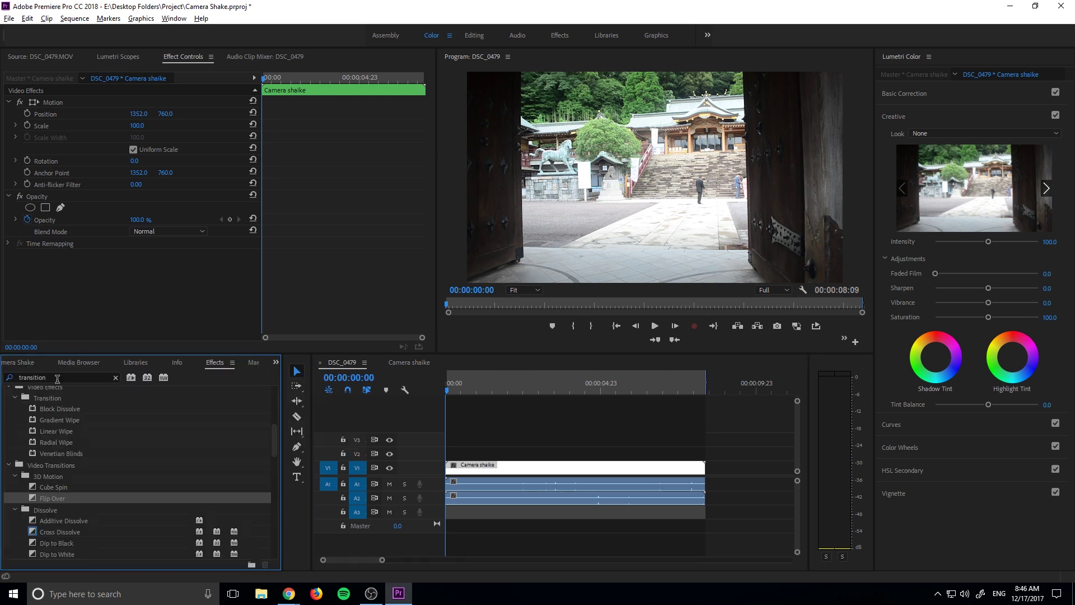
left_click_drag(57, 379, 3, 375)
type("warp st")
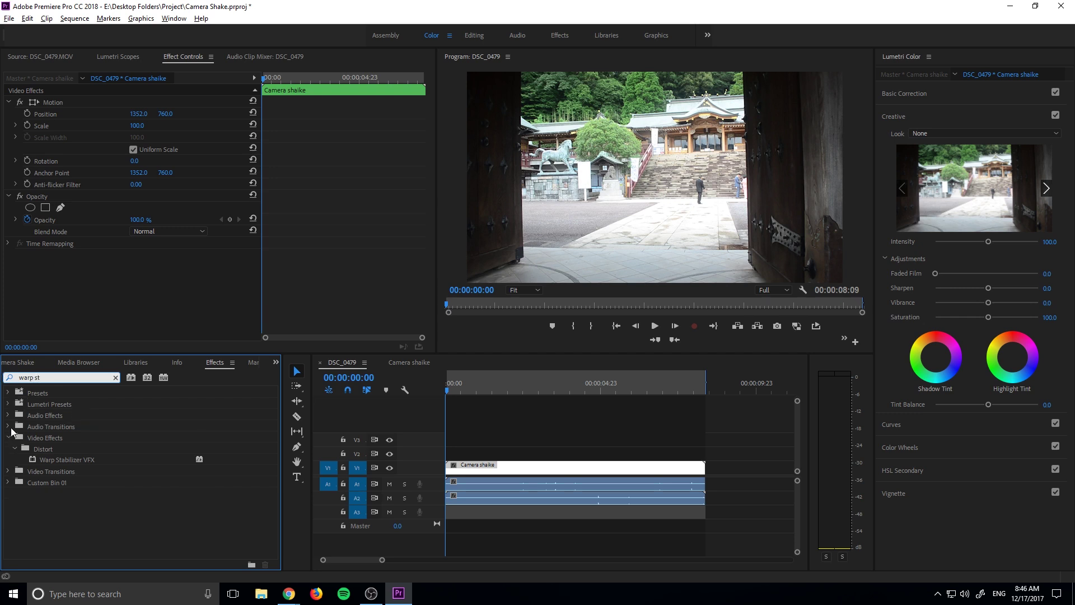
left_click(66, 458)
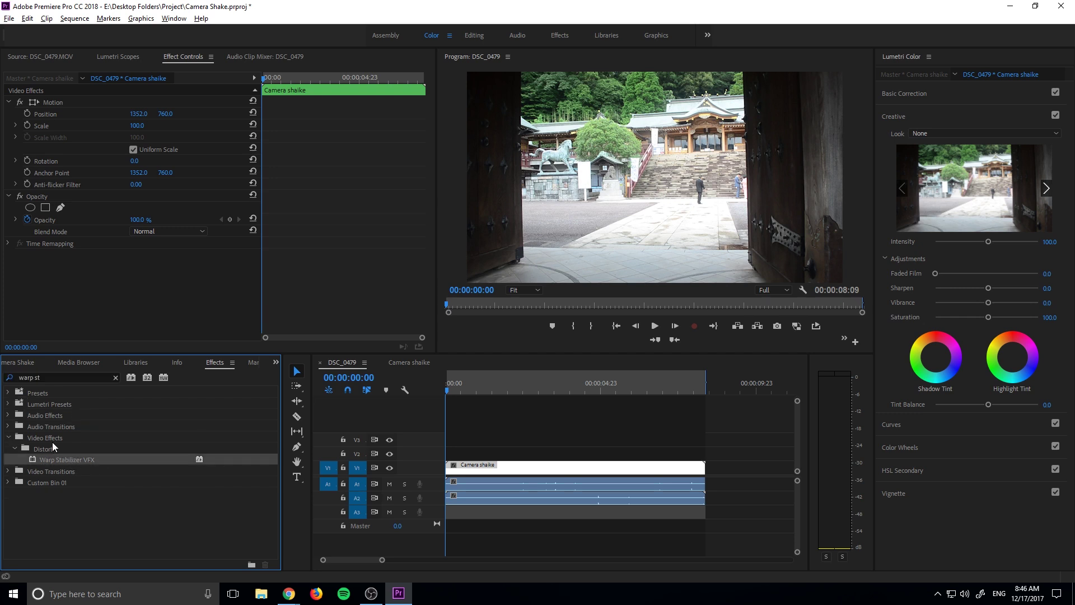
left_click_drag(52, 452, 509, 473)
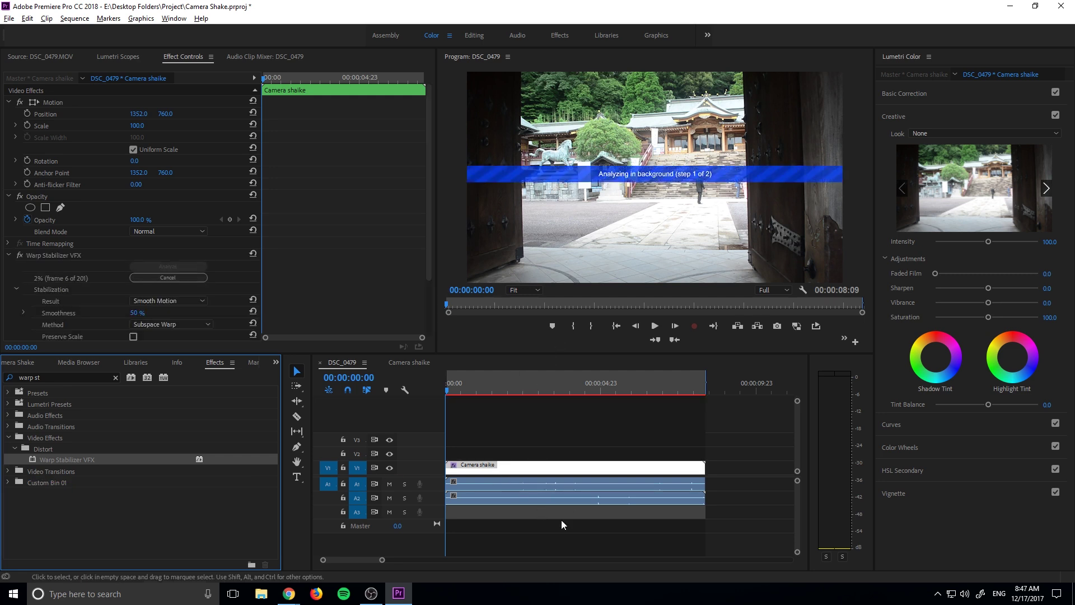
- Set Warp Stabilizer Result to No Motion and Method to Position, Scale, Rotation
scroll(87, 238, "down", 2)
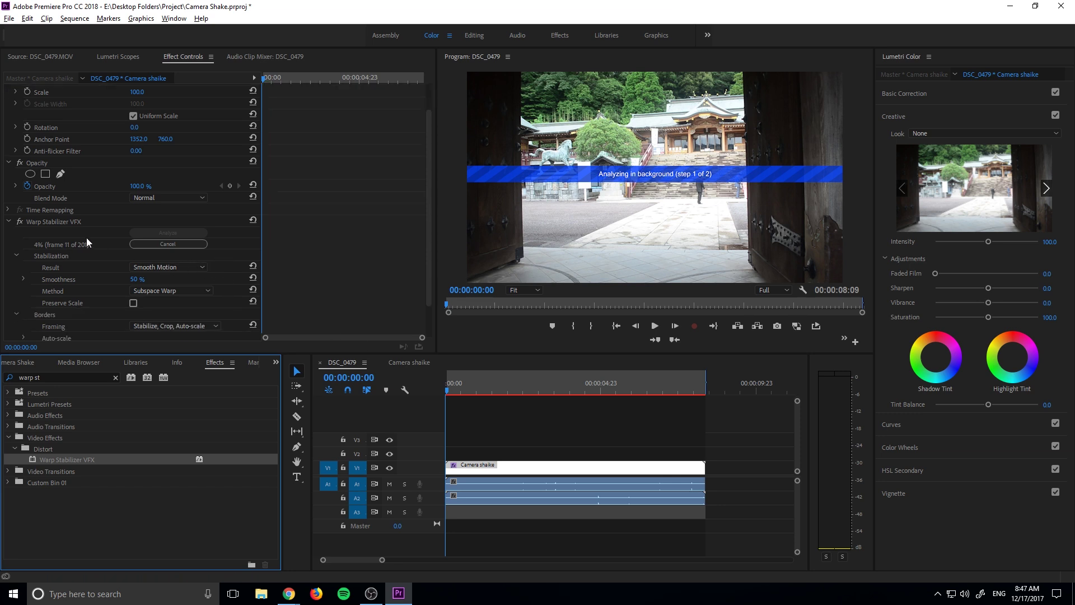
scroll(236, 239, "down", 2)
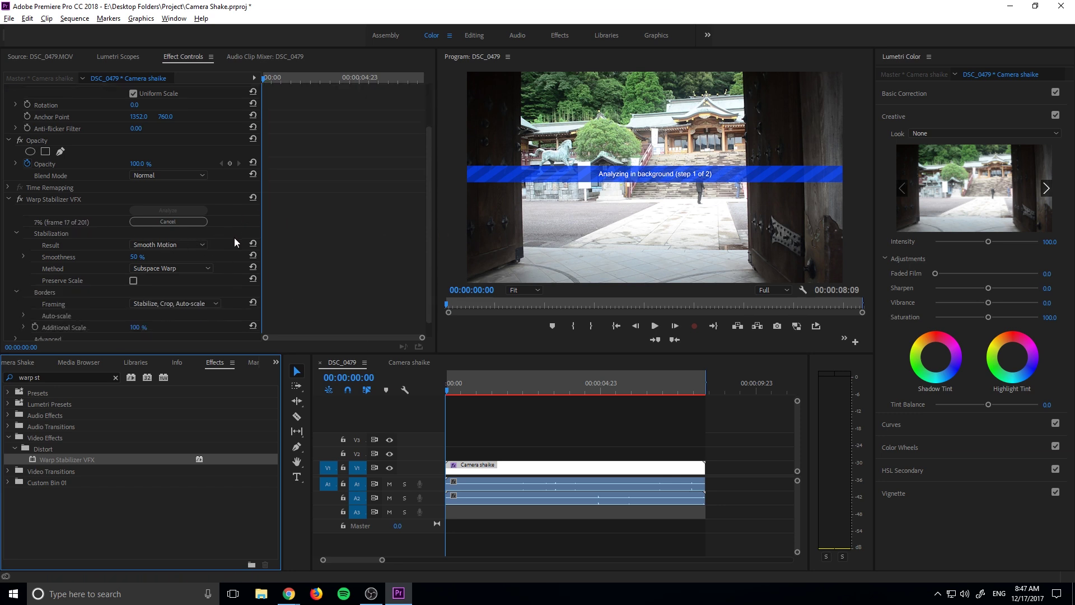
scroll(234, 237, "down", 1)
left_click(204, 228)
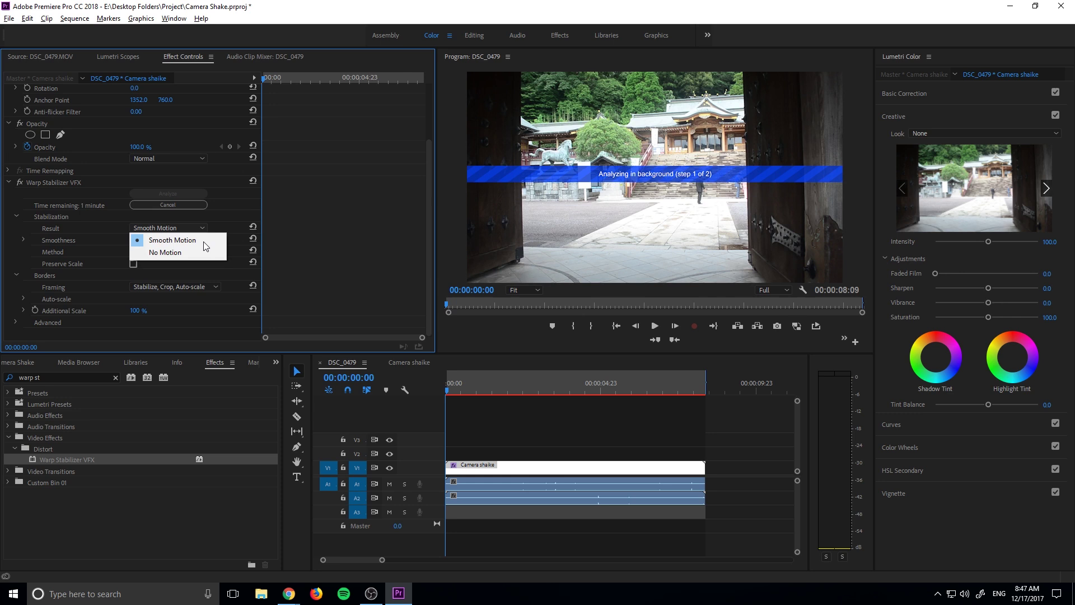
left_click(197, 253)
left_click(173, 253)
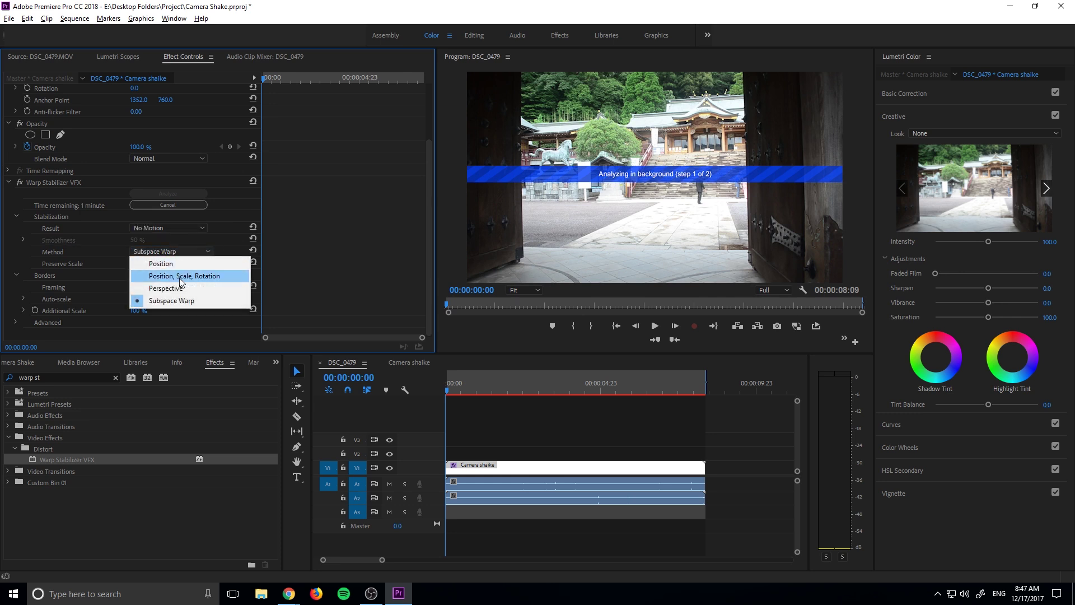
left_click(180, 280)
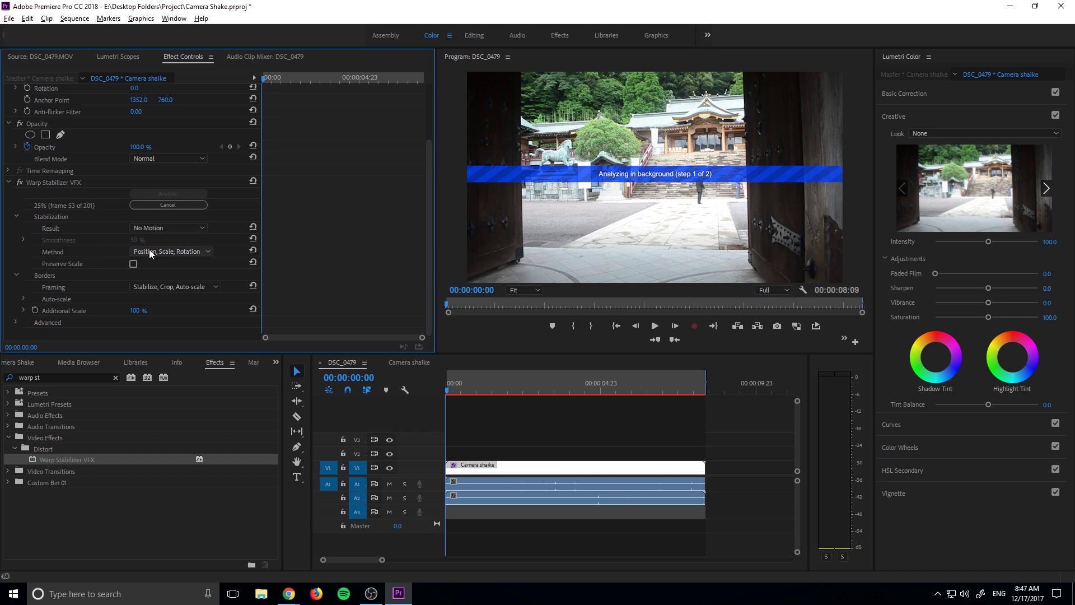
left_click(162, 250)
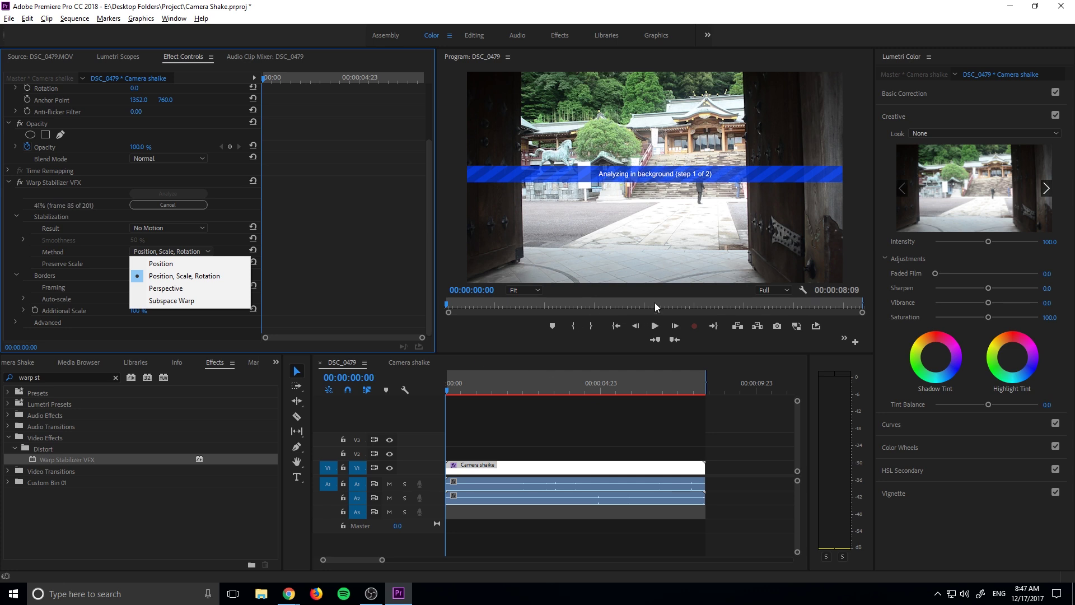
left_click(183, 274)
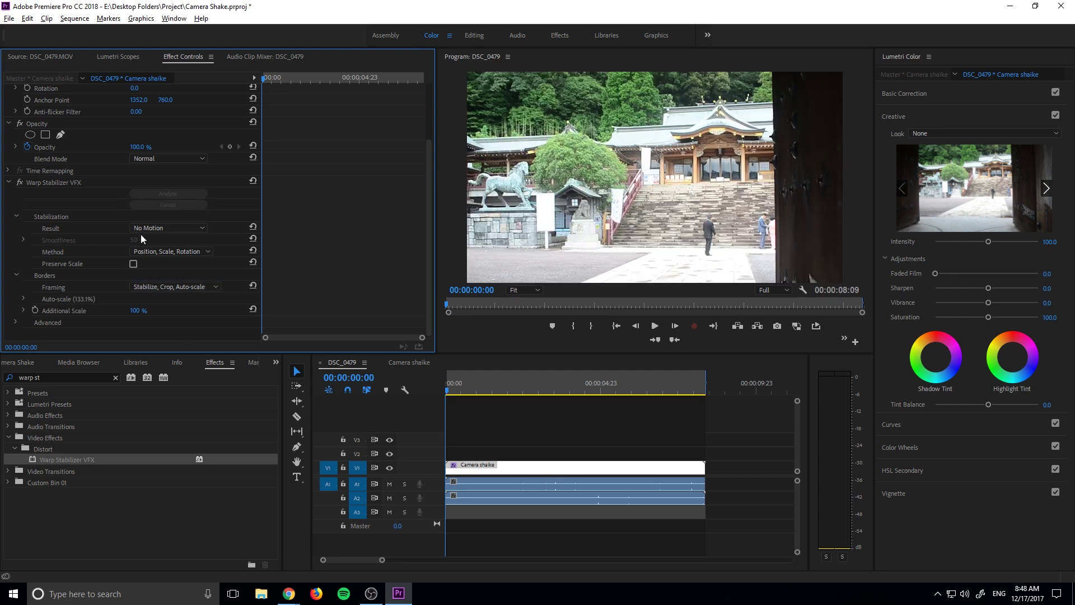
- Play the DSC_0479 timeline to preview the stabilized temple footage, then stop
left_click(444, 390)
key("space")
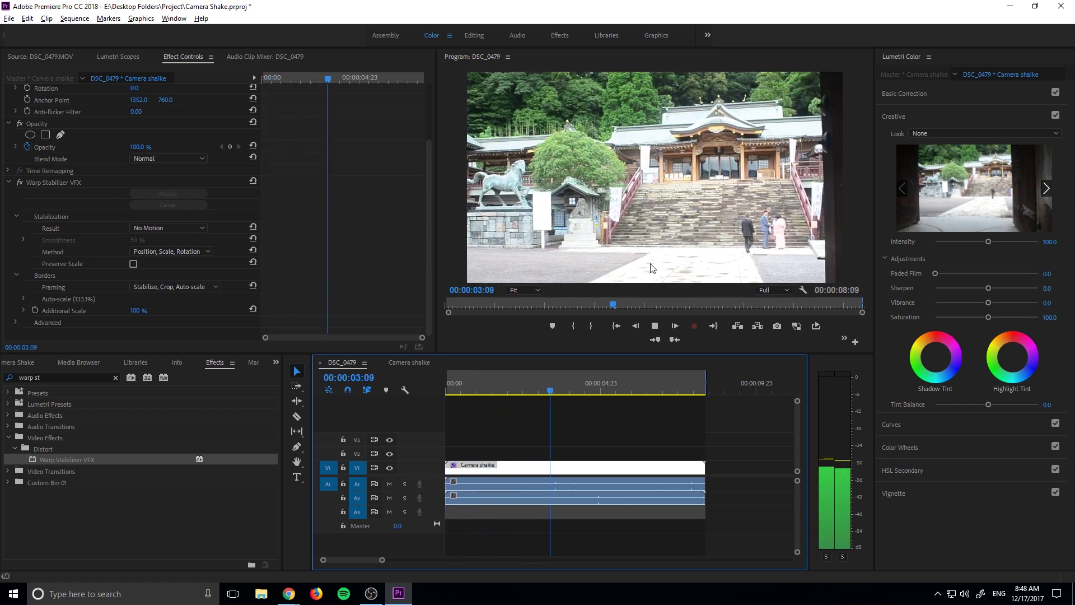
key("space")
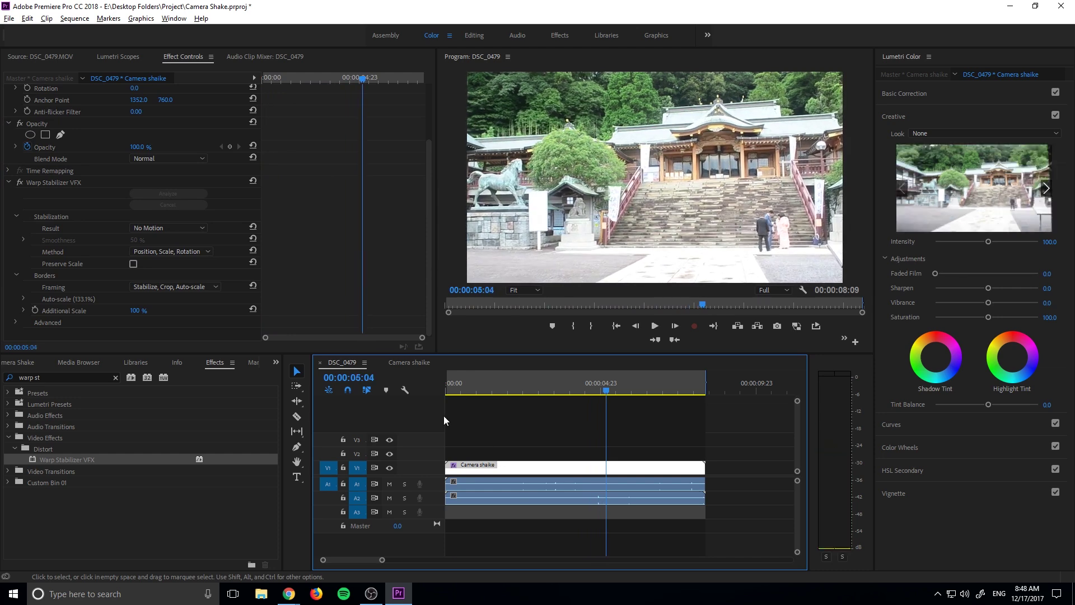
- Open Camera shaike and hide the V2 temple track to reveal the snow beneath
double_click(527, 467)
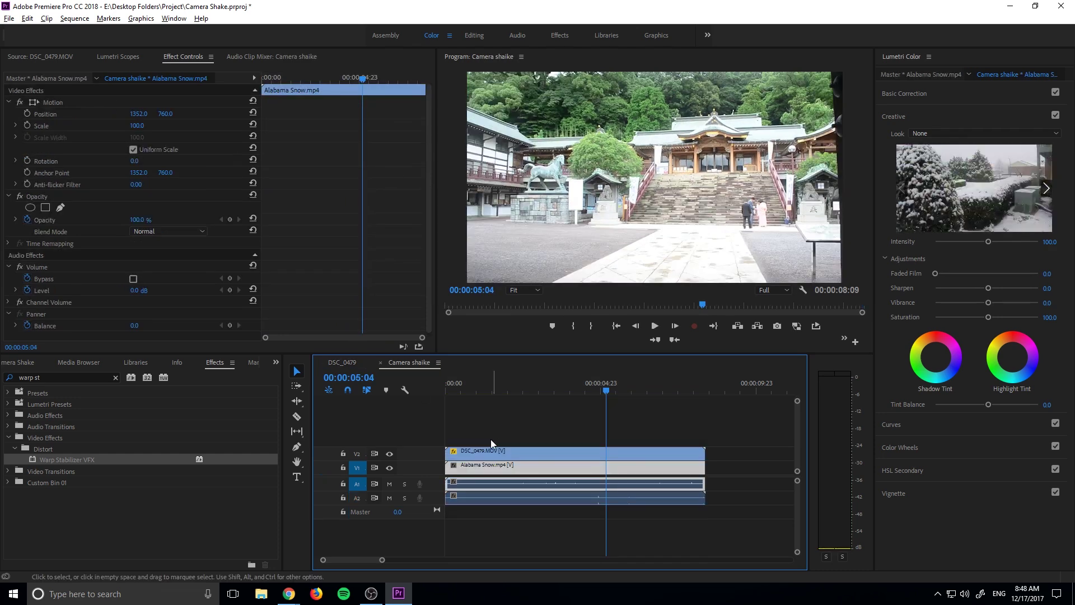
left_click(389, 454)
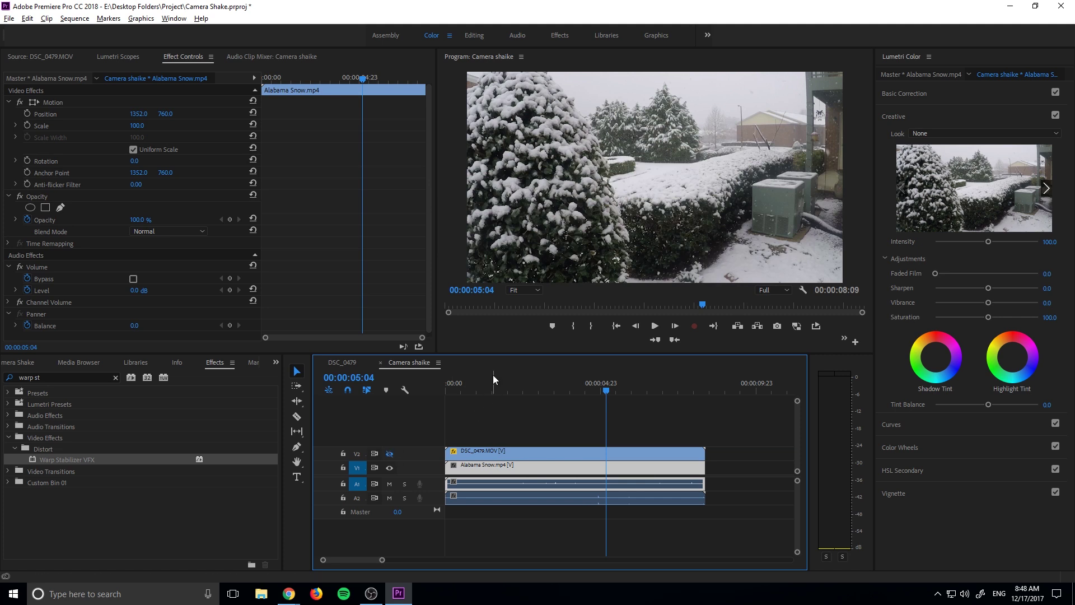
left_click_drag(493, 375, 455, 375)
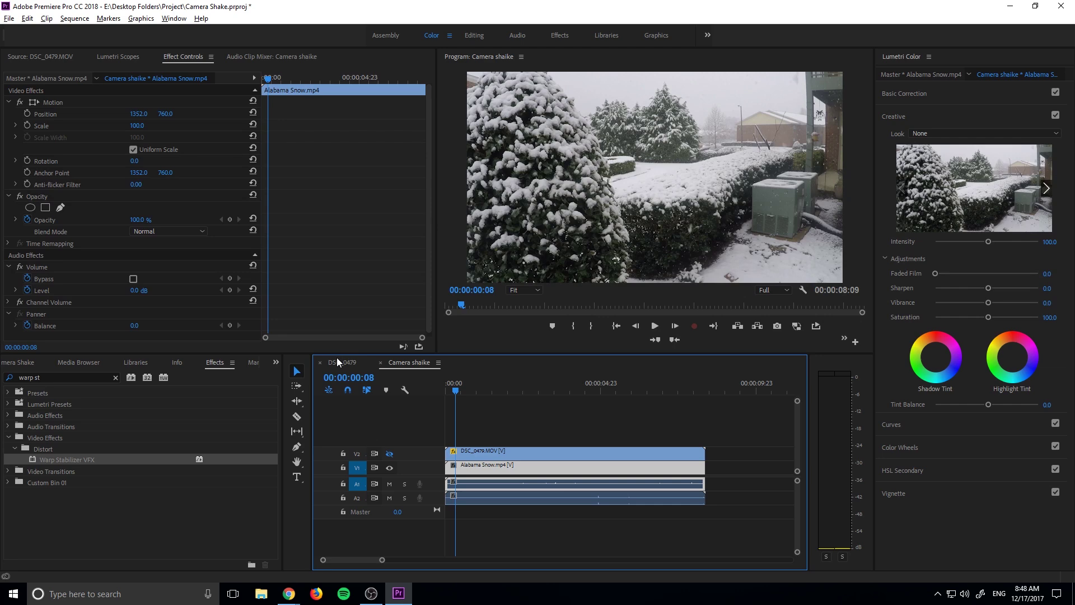
- Compare the DSC_0479 and Camera shaike sequences from the start, playing the nest, then return to DSC_0479
left_click(339, 362)
left_click(459, 386)
mouse_move(455, 391)
left_mouse_down()
mouse_move(443, 386)
mouse_move(479, 386)
mouse_move(442, 386)
left_mouse_up()
left_click(411, 363)
left_click(526, 449)
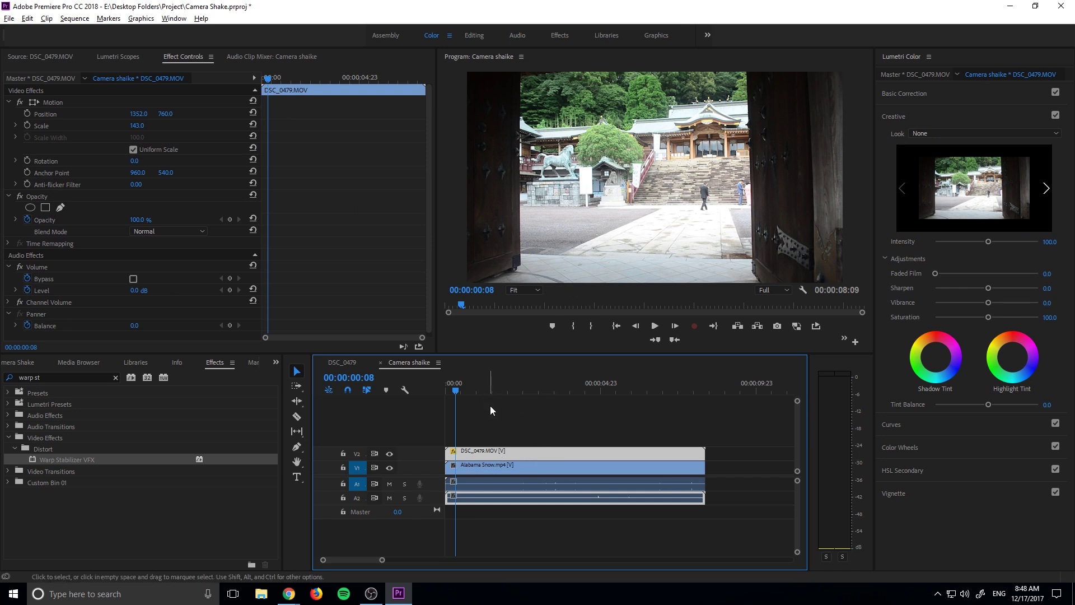
key("space")
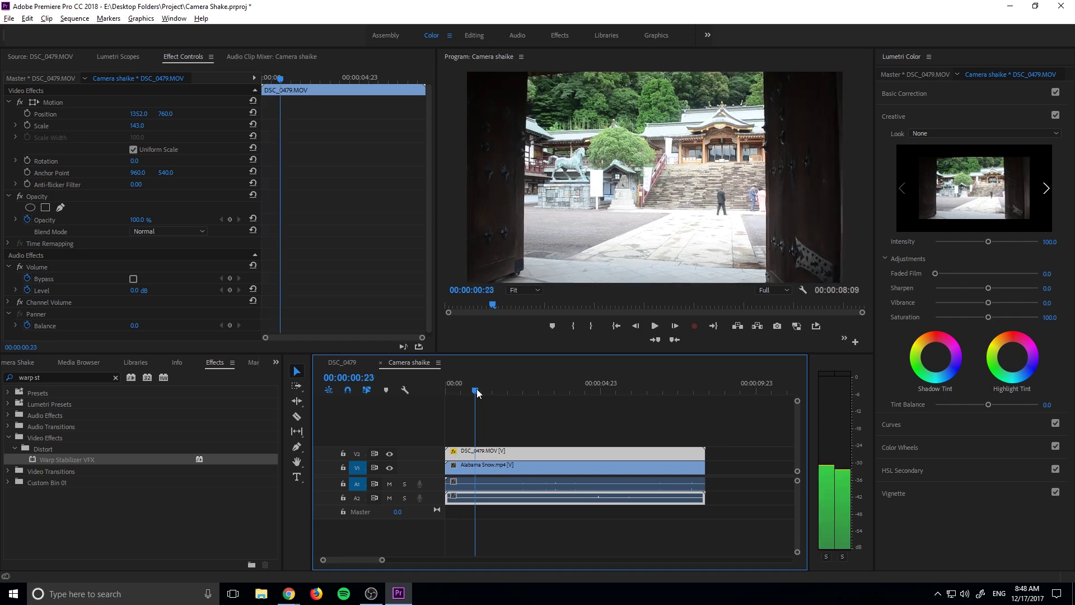
left_click(358, 361)
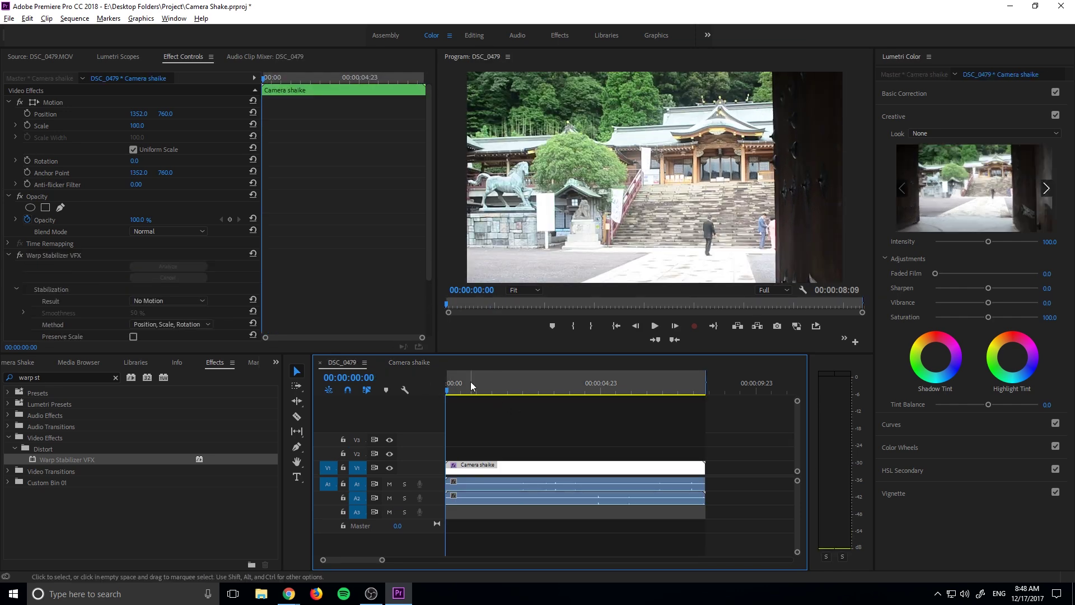
- Turn off the V2 temple track inside Camera shaike and return to DSC_0479
left_click_drag(470, 381, 525, 385)
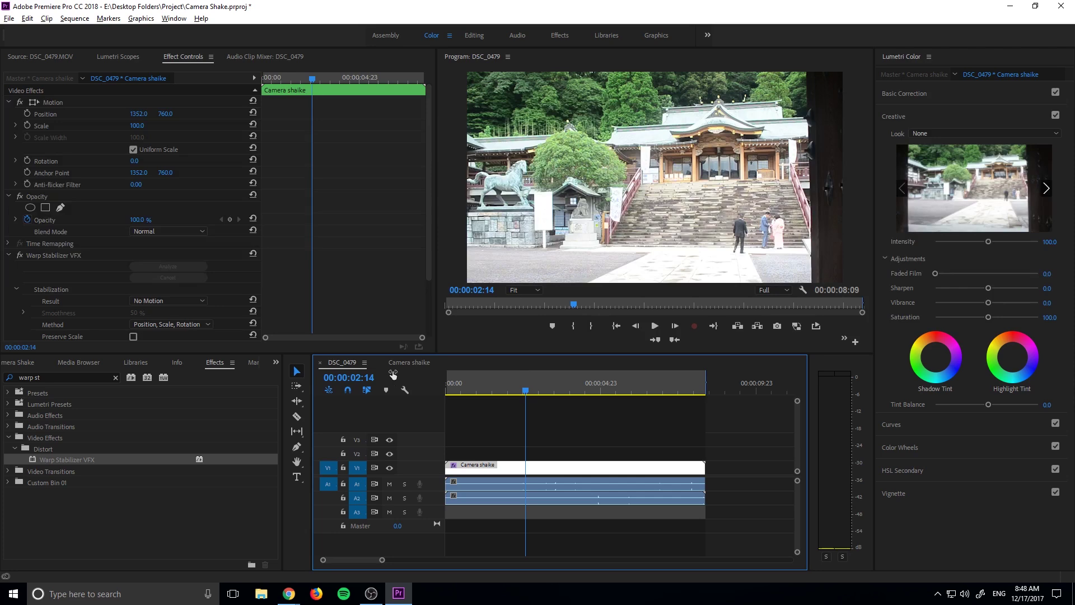
left_click(406, 361)
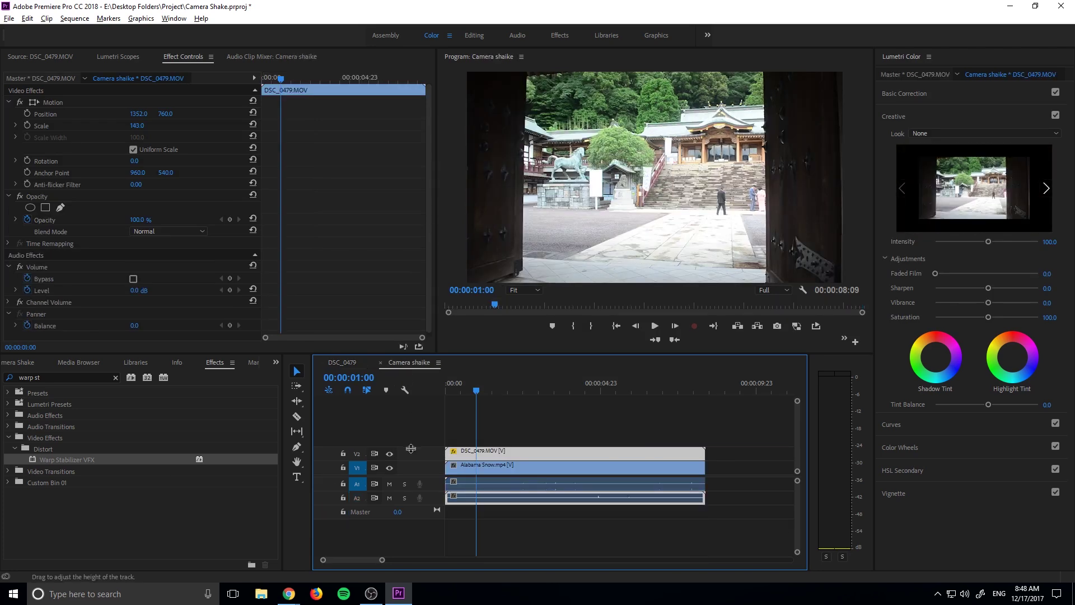
left_click(390, 454)
left_click(350, 362)
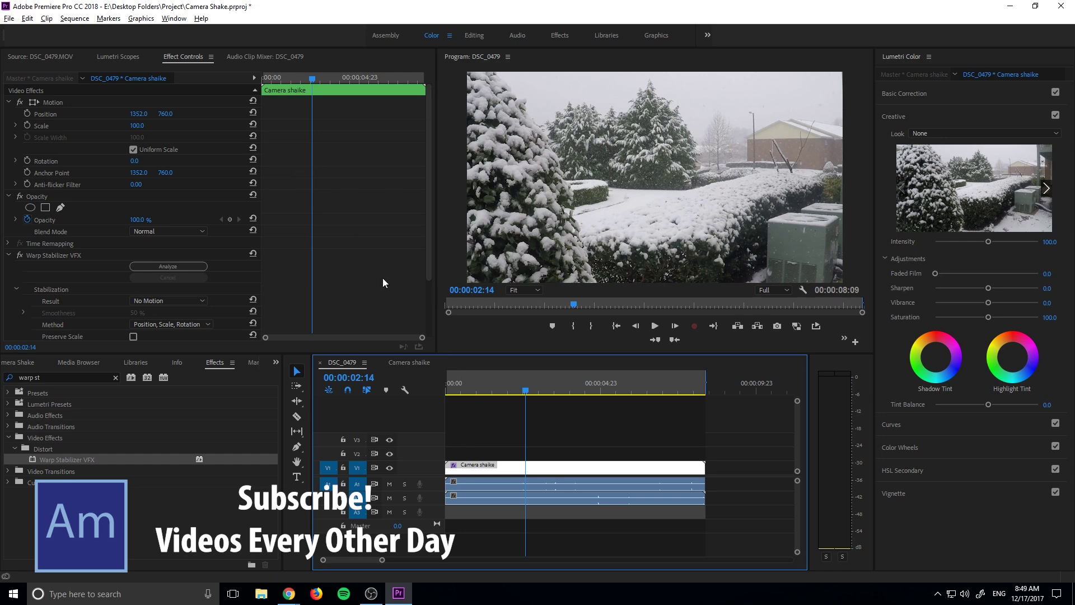
- Check the Alabama Snow and DSC_0479.MOV clips in Camera shaike, then start playback
left_click(413, 362)
left_click(507, 471)
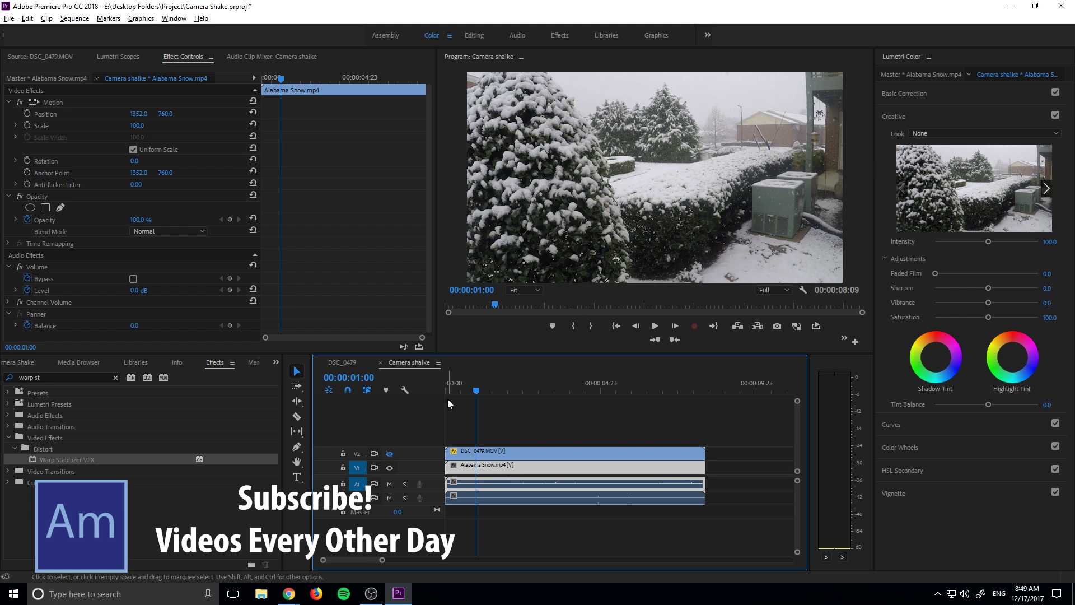
left_click(493, 451)
left_click(496, 468)
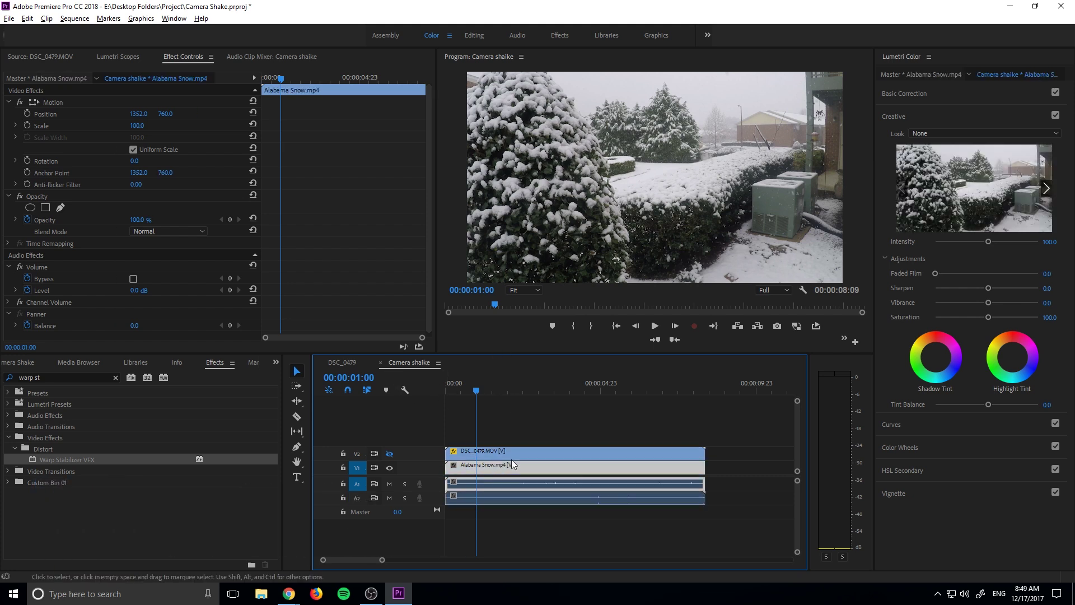
left_click(512, 458)
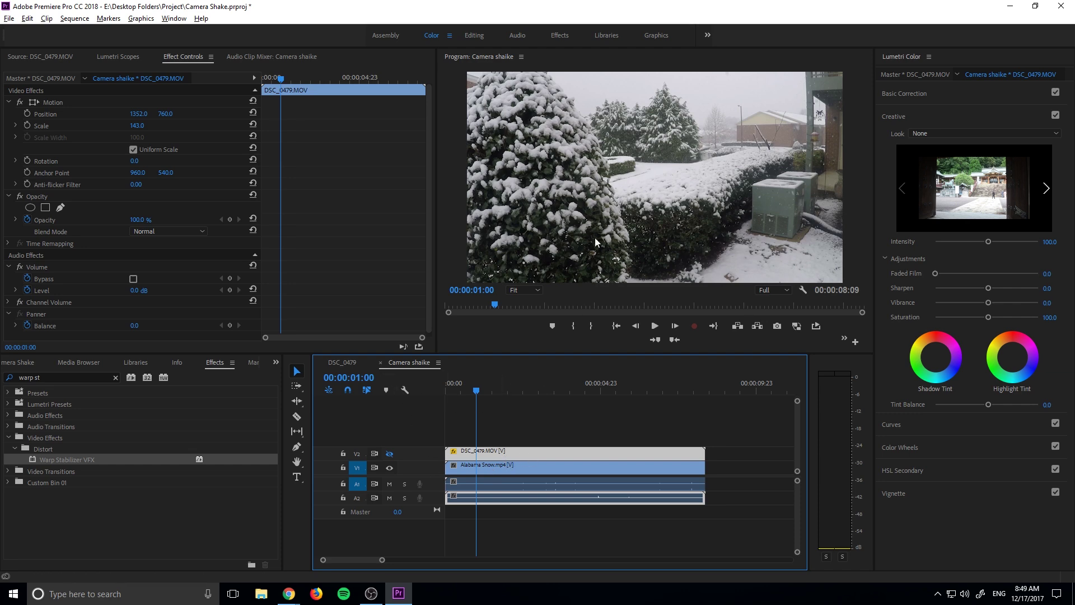
left_click(472, 469)
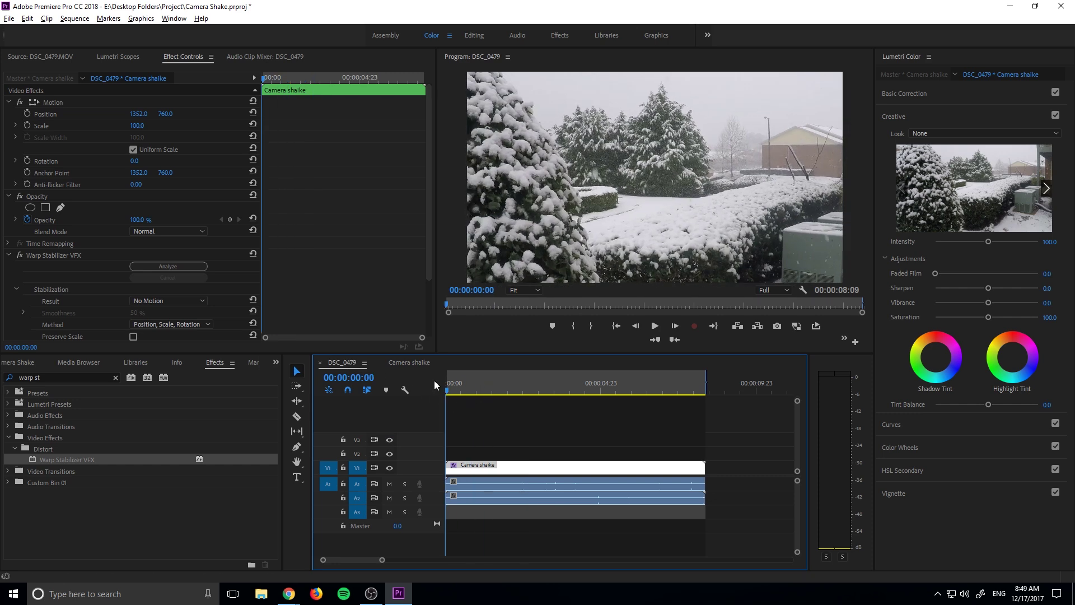
key("space")
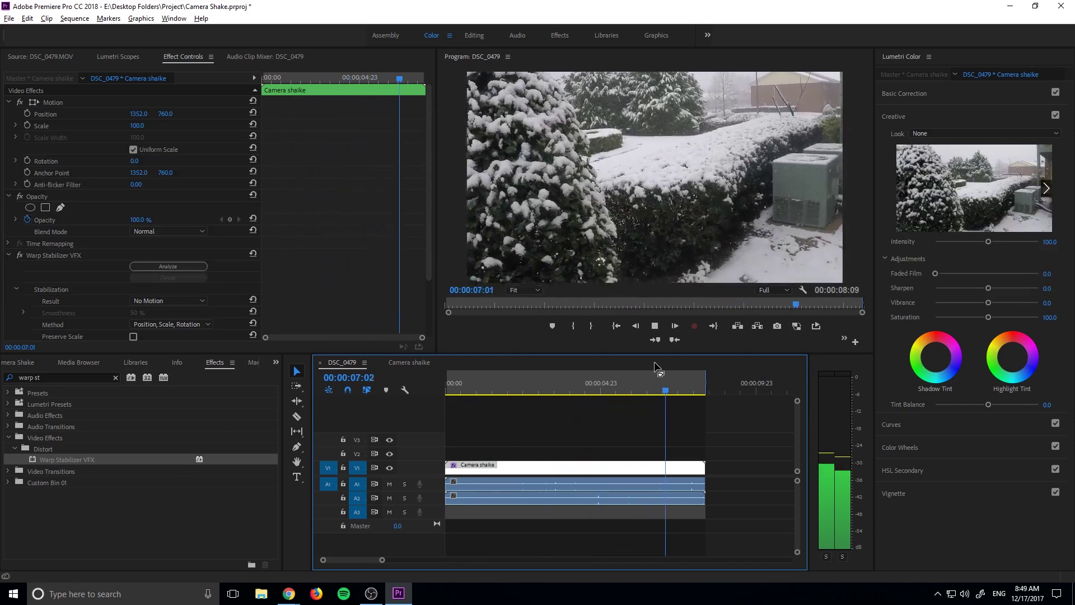
left_click(529, 383)
key("space")
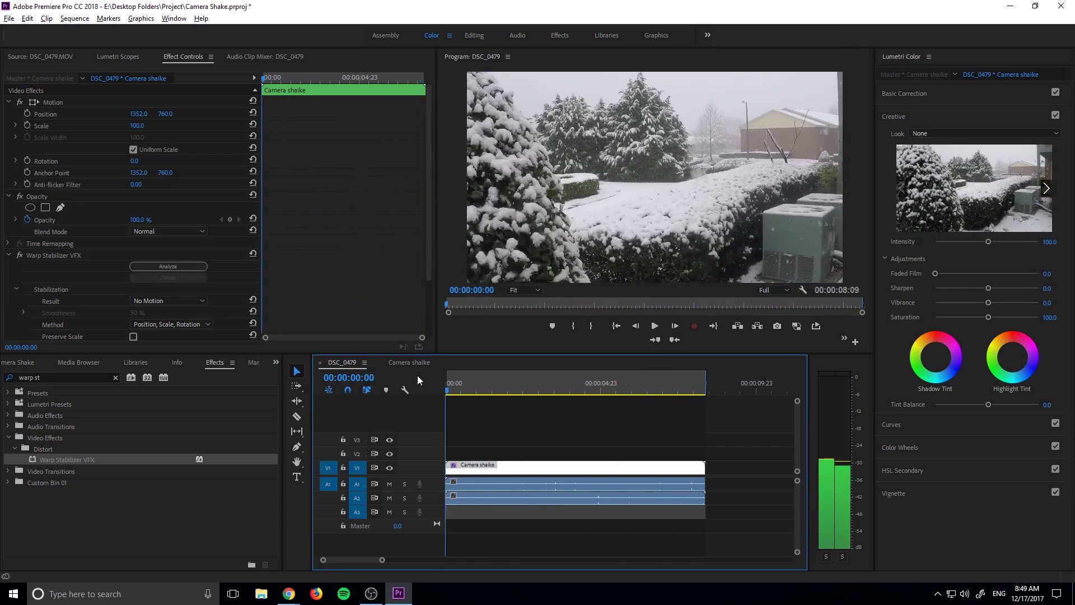
left_click(451, 383)
key("space")
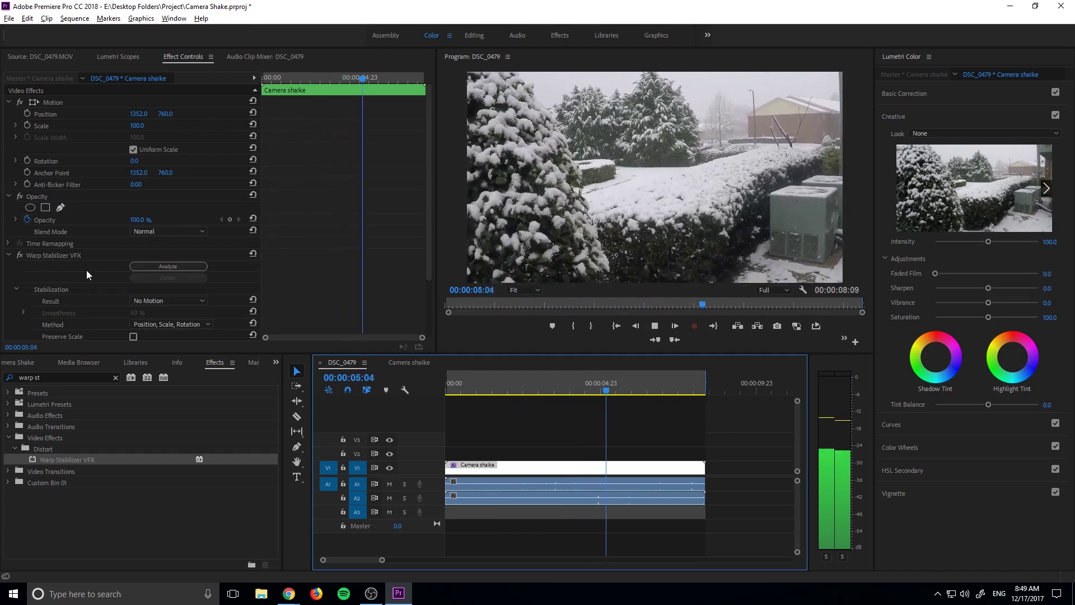
key("space")
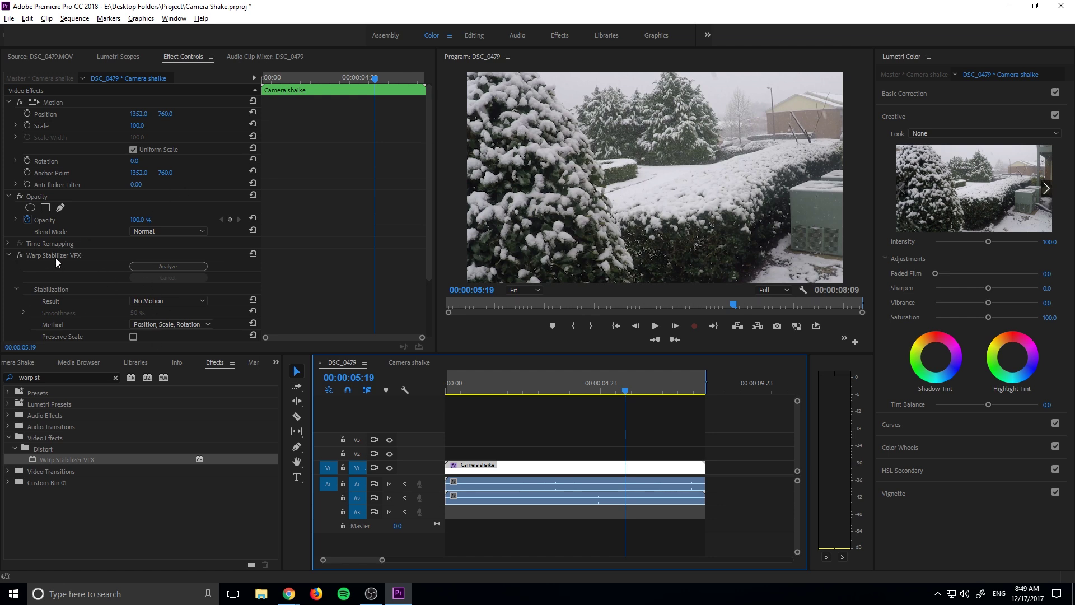
left_click_drag(478, 390, 425, 385)
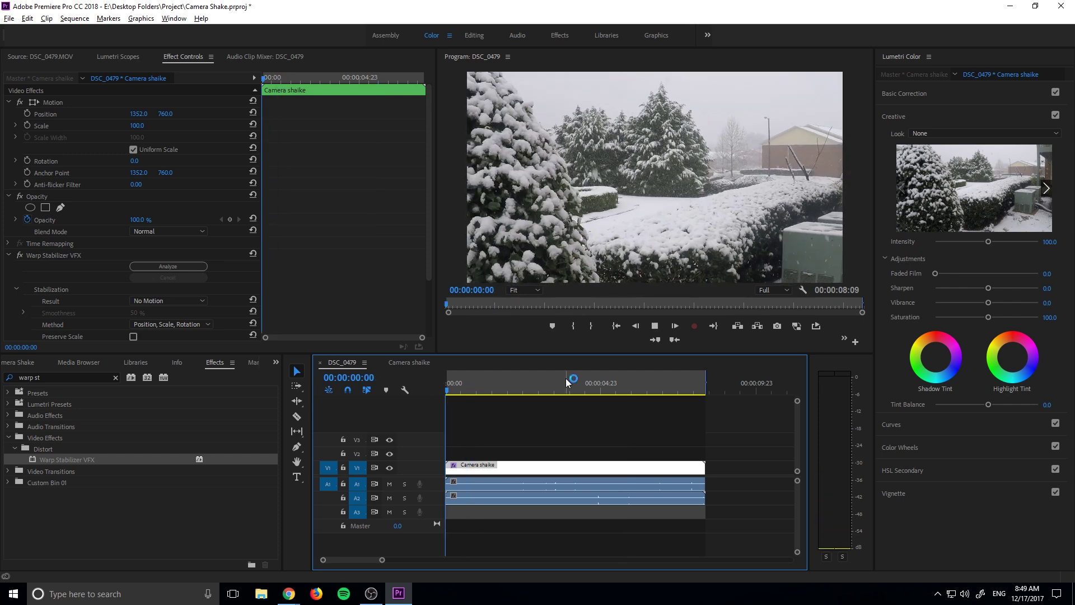
key("space")
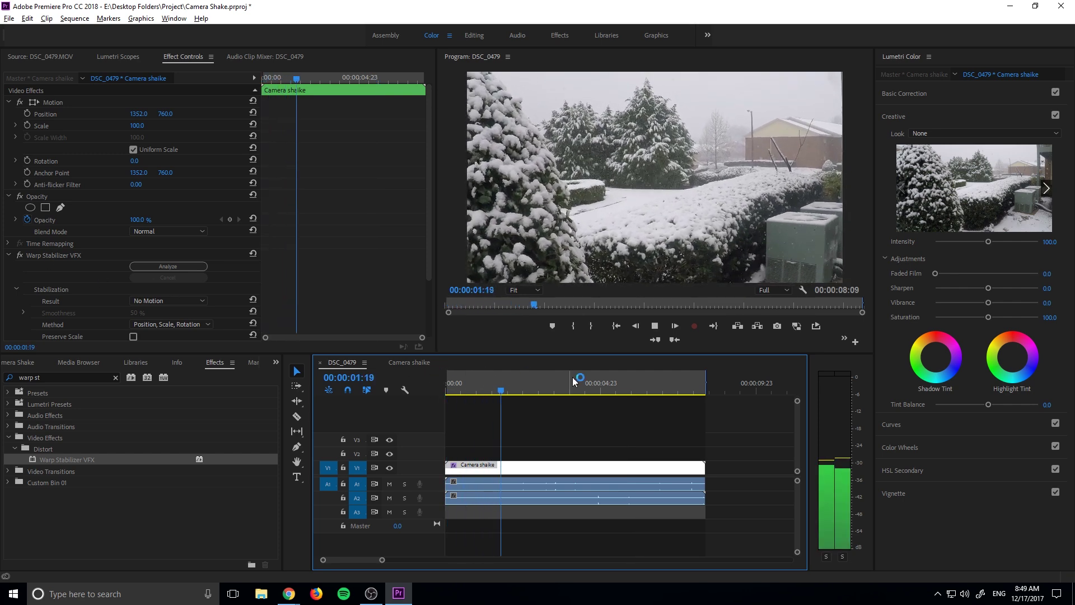
key("space")
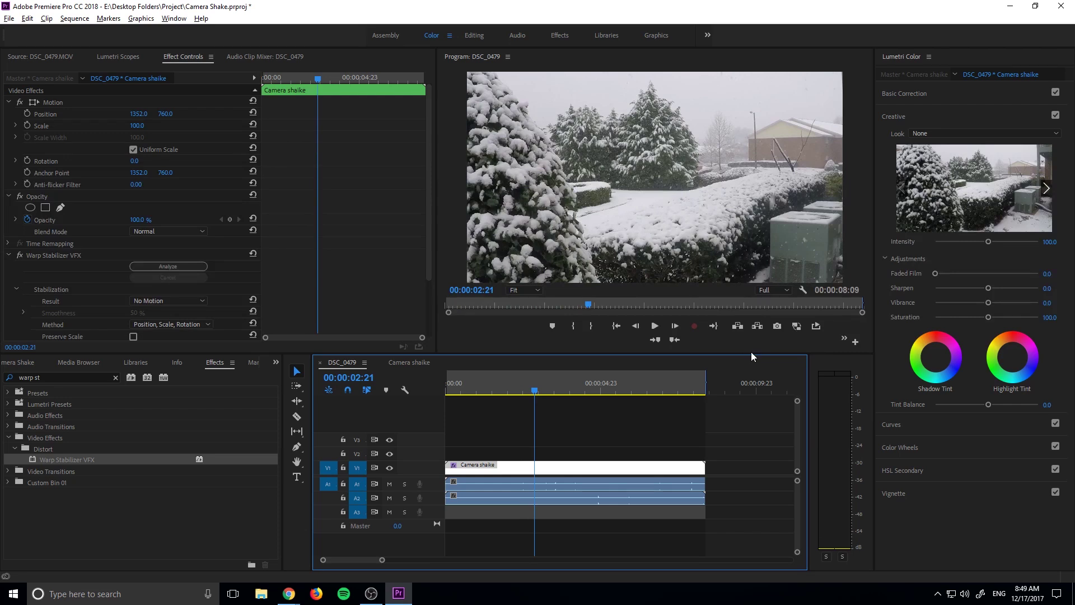